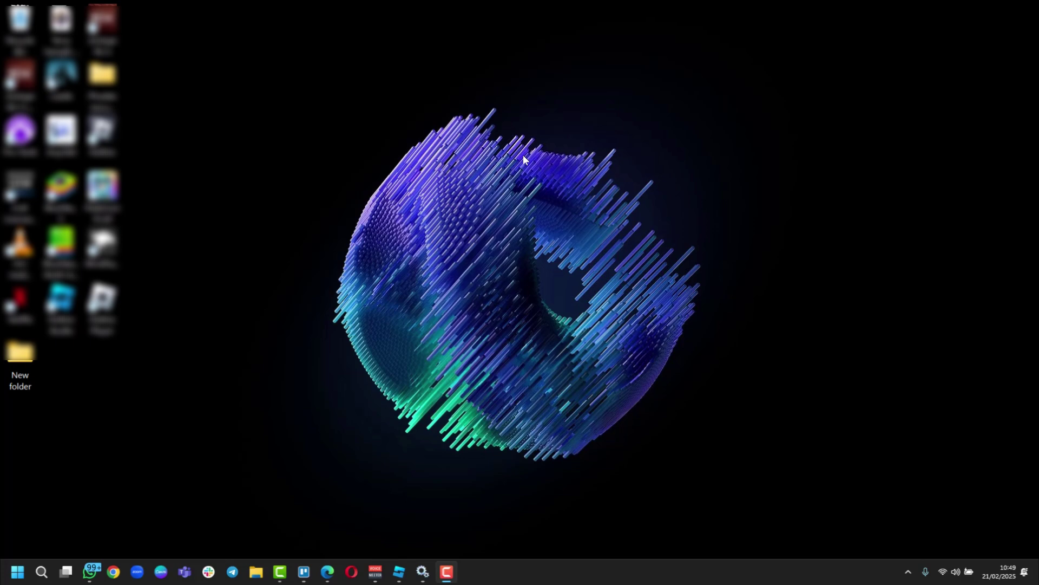
Open the Windows Settings page that lists the apps configured to start at log-in
{"action": "left_click", "coordinate": [18, 572]}
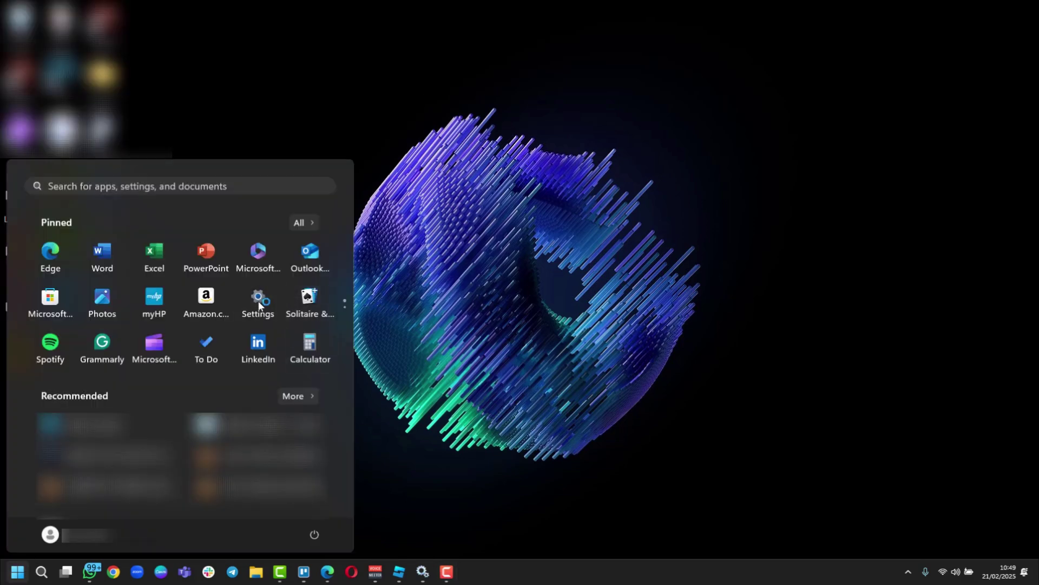
{"action": "left_click", "coordinate": [258, 298]}
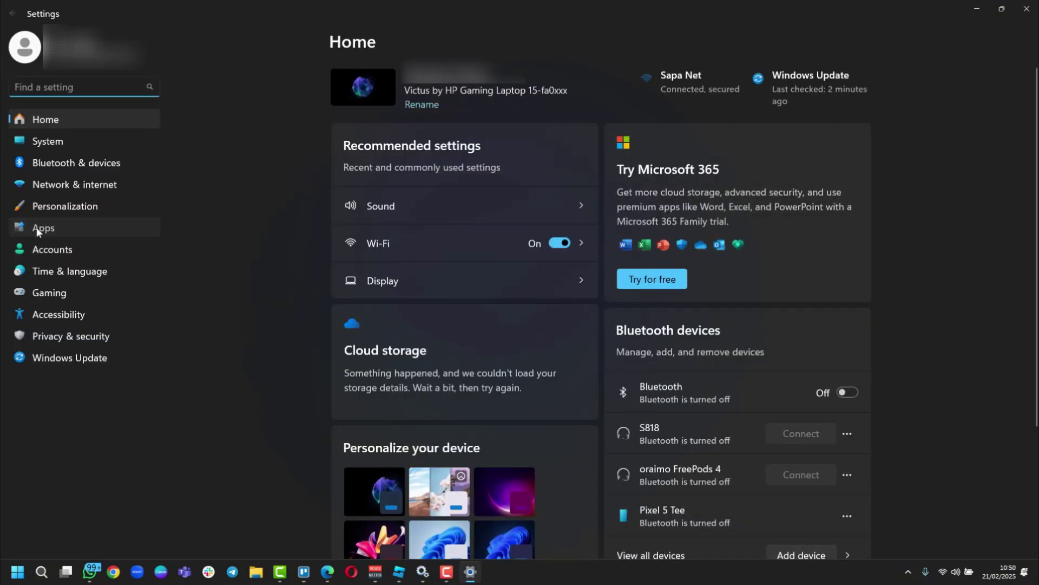
{"action": "left_click", "coordinate": [39, 229]}
{"action": "left_click", "coordinate": [381, 347]}
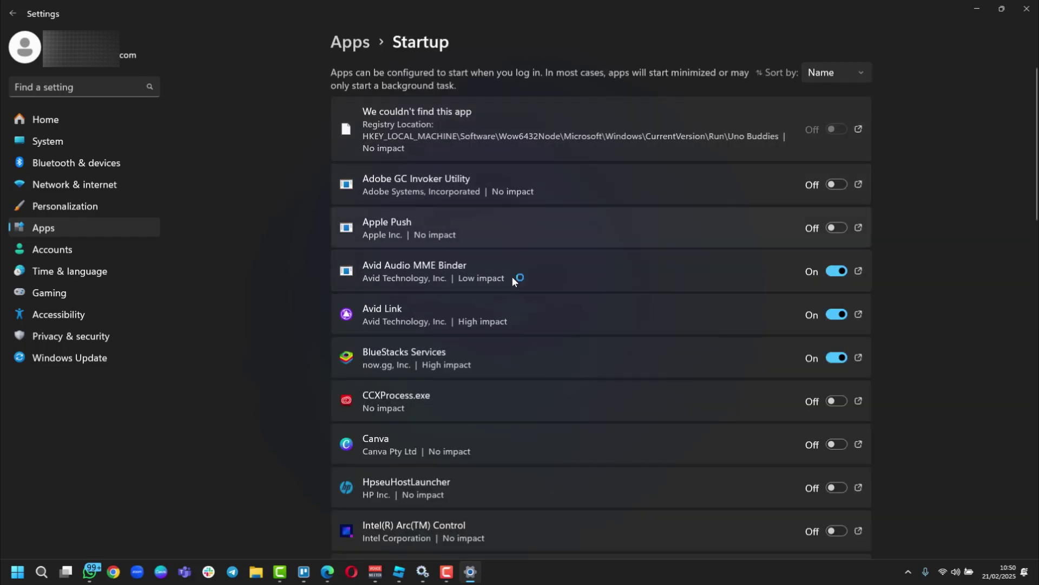
Turn off BlueStacks Services in the list of startup apps
{"action": "scroll", "coordinate": [469, 300], "scroll_direction": "down", "scroll_amount": 2}
{"action": "scroll", "coordinate": [470, 294], "scroll_direction": "down", "scroll_amount": 6}
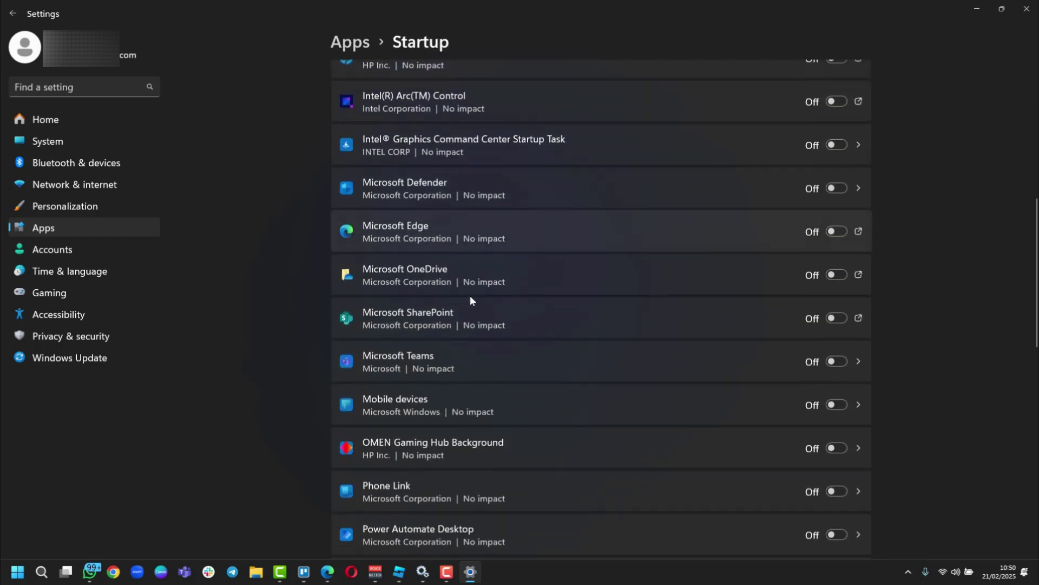
{"action": "scroll", "coordinate": [470, 294], "scroll_direction": "up", "scroll_amount": 8}
{"action": "scroll", "coordinate": [468, 294], "scroll_direction": "down", "scroll_amount": 1}
{"action": "scroll", "coordinate": [469, 294], "scroll_direction": "up", "scroll_amount": 2}
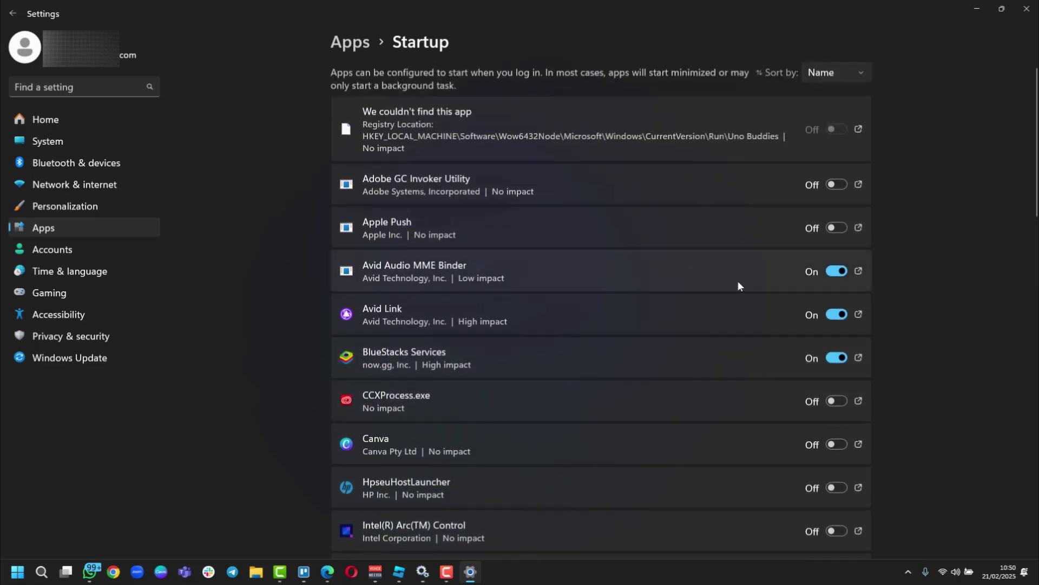
{"action": "scroll", "coordinate": [839, 185], "scroll_direction": "down", "scroll_amount": 4}
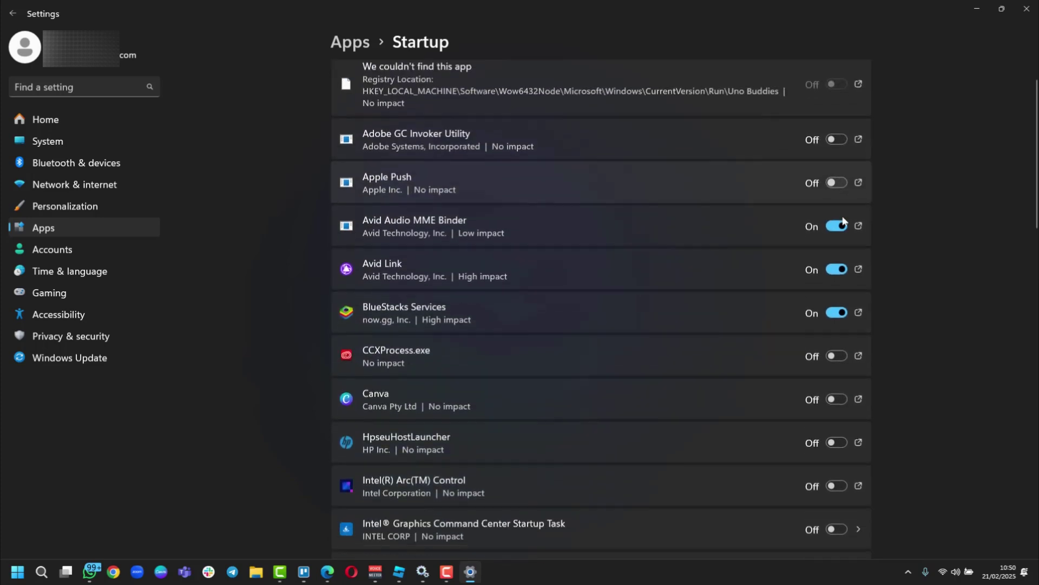
{"action": "scroll", "coordinate": [833, 231], "scroll_direction": "up", "scroll_amount": 3}
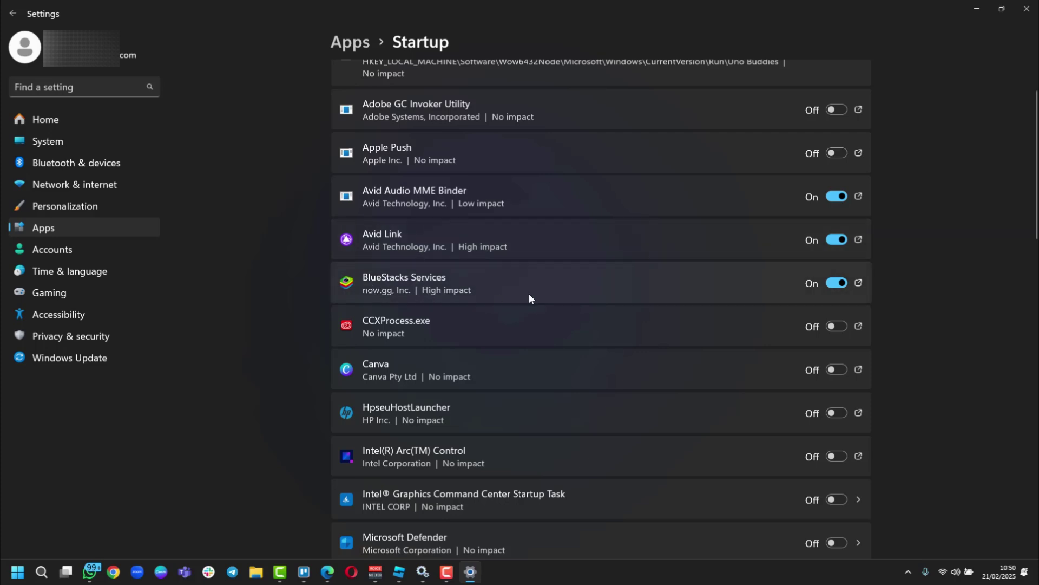
{"action": "left_click", "coordinate": [836, 284]}
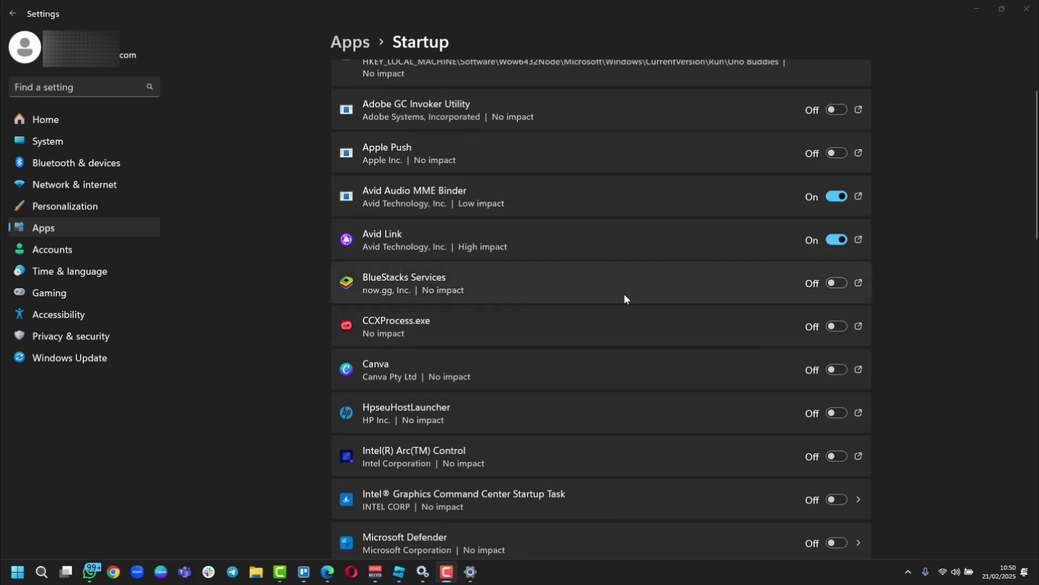
Exit the BlueStacks process running in the background among the hidden system tray apps
{"action": "left_click", "coordinate": [908, 572]}
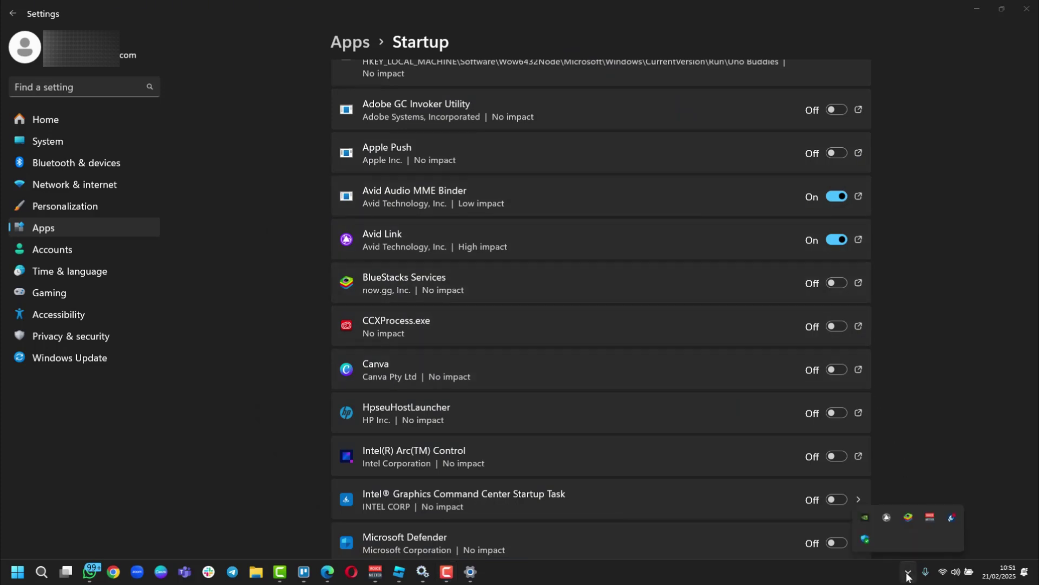
{"action": "left_click", "coordinate": [909, 572]}
{"action": "left_click", "coordinate": [909, 573]}
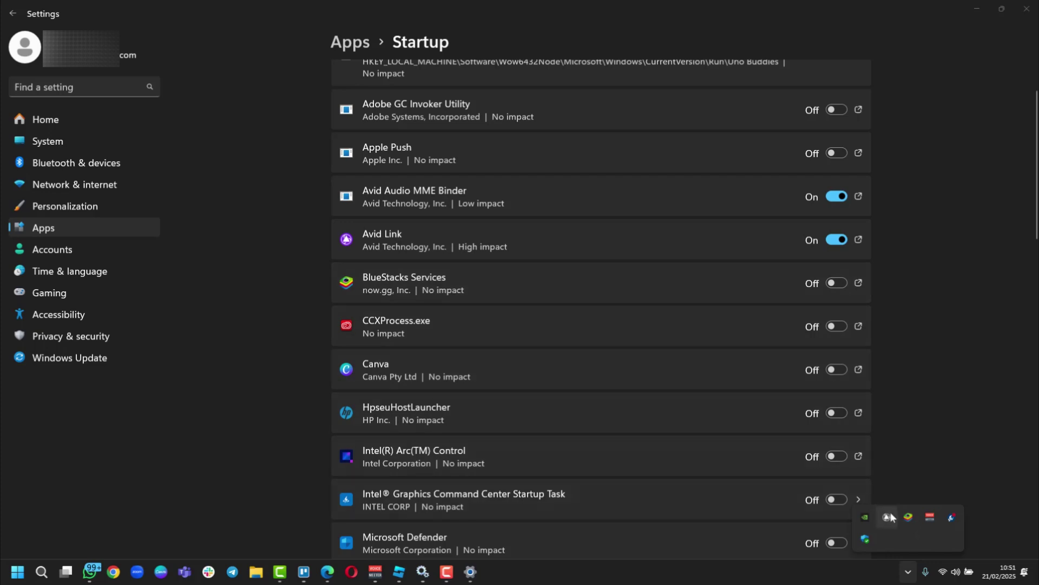
{"action": "right_click", "coordinate": [907, 514]}
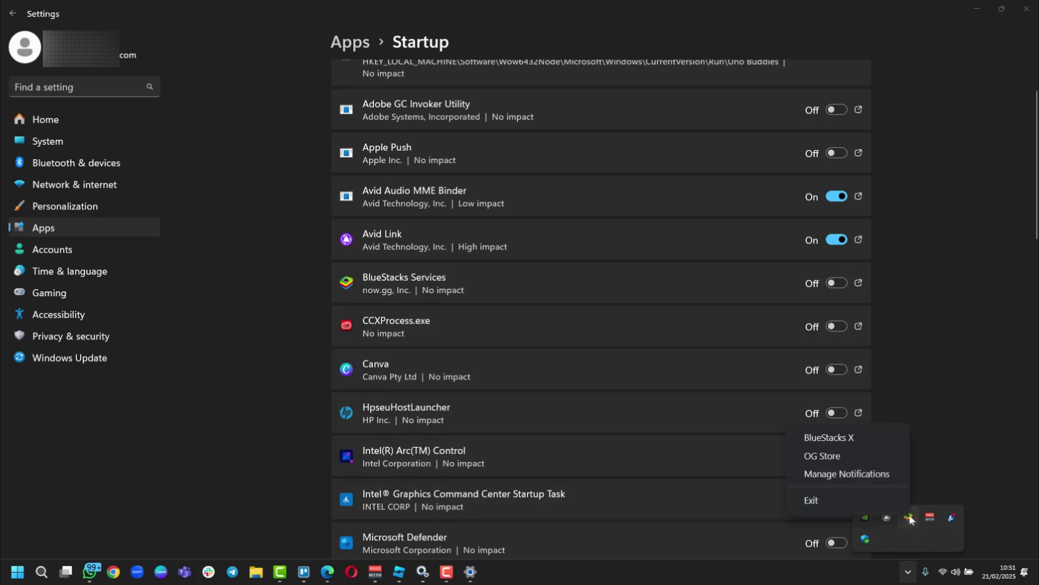
{"action": "left_click", "coordinate": [843, 499]}
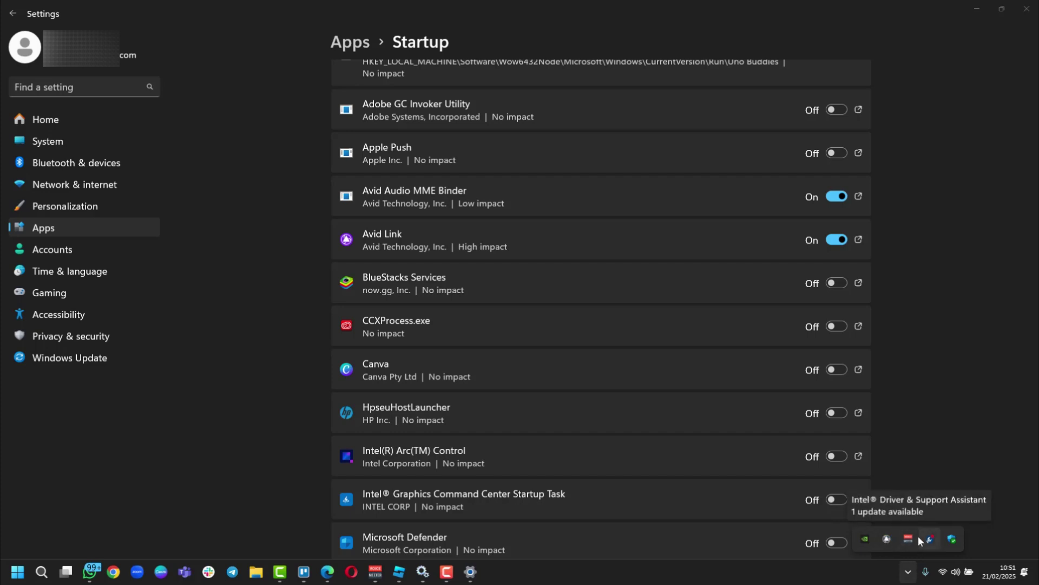
{"action": "left_click", "coordinate": [830, 27]}
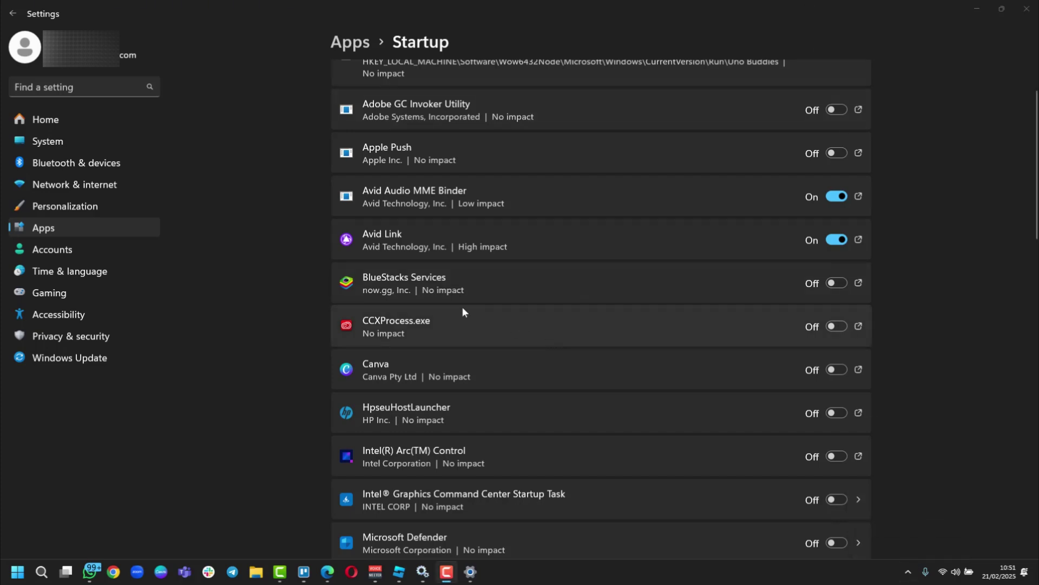
Review the whole list of startup apps, checking which are enabled and their startup impact
{"action": "scroll", "coordinate": [440, 286], "scroll_direction": "down", "scroll_amount": 10}
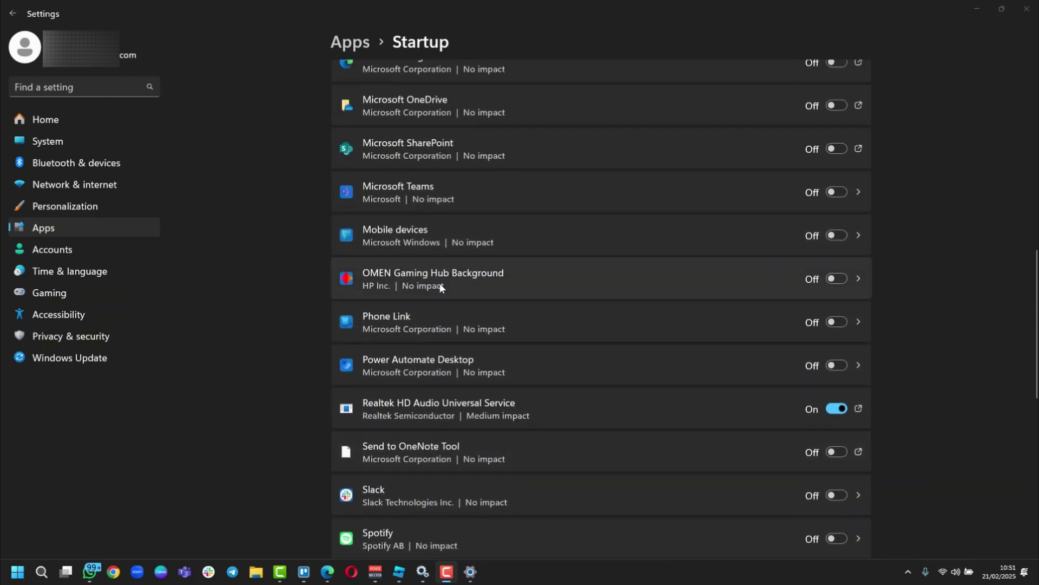
{"action": "scroll", "coordinate": [440, 283], "scroll_direction": "down", "scroll_amount": 8}
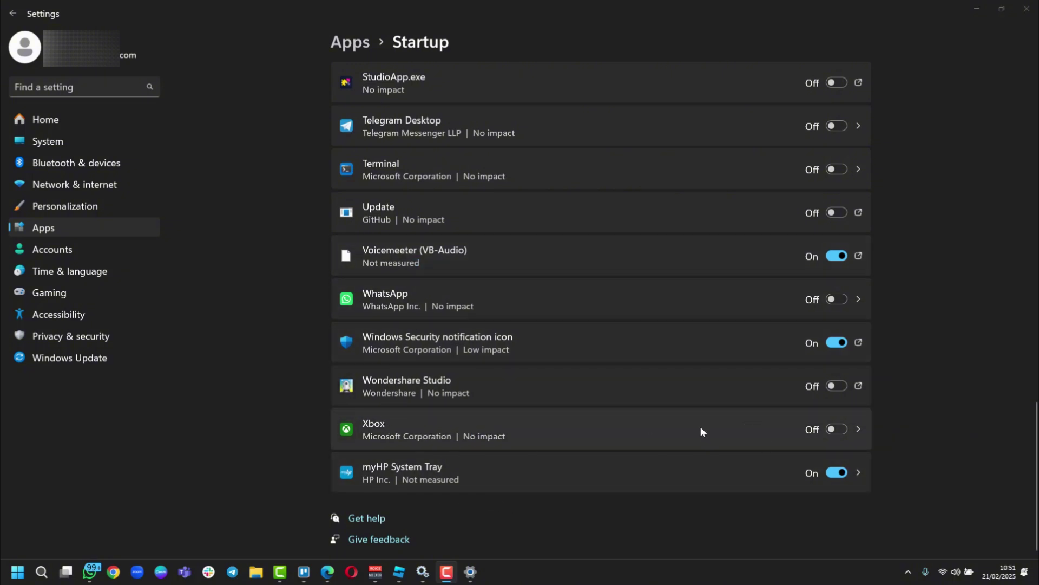
{"action": "scroll", "coordinate": [448, 300], "scroll_direction": "up", "scroll_amount": 10}
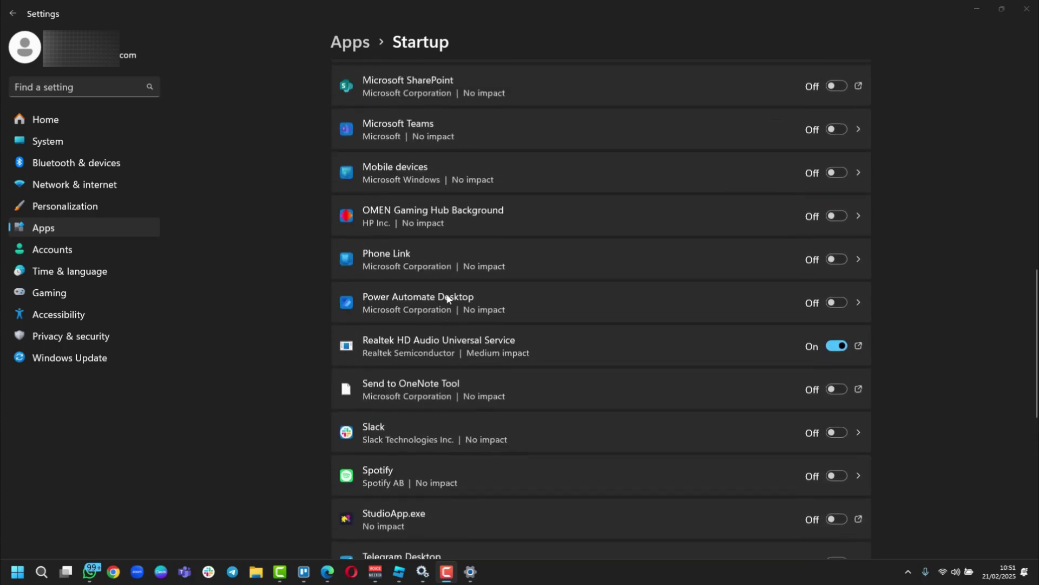
{"action": "scroll", "coordinate": [447, 299], "scroll_direction": "up", "scroll_amount": 8}
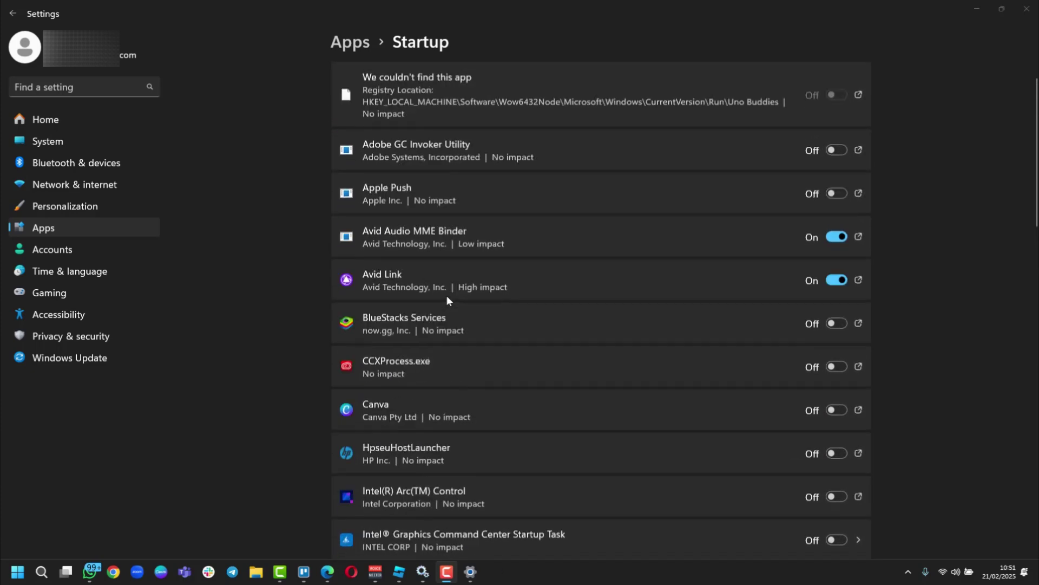
{"action": "scroll", "coordinate": [787, 265], "scroll_direction": "down", "scroll_amount": 10}
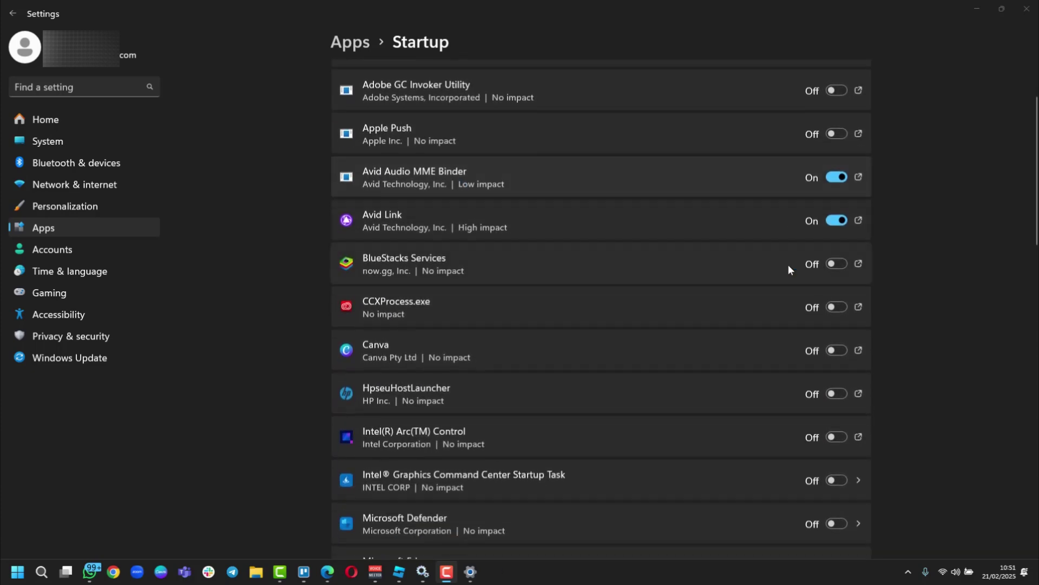
{"action": "scroll", "coordinate": [787, 266], "scroll_direction": "down", "scroll_amount": 8}
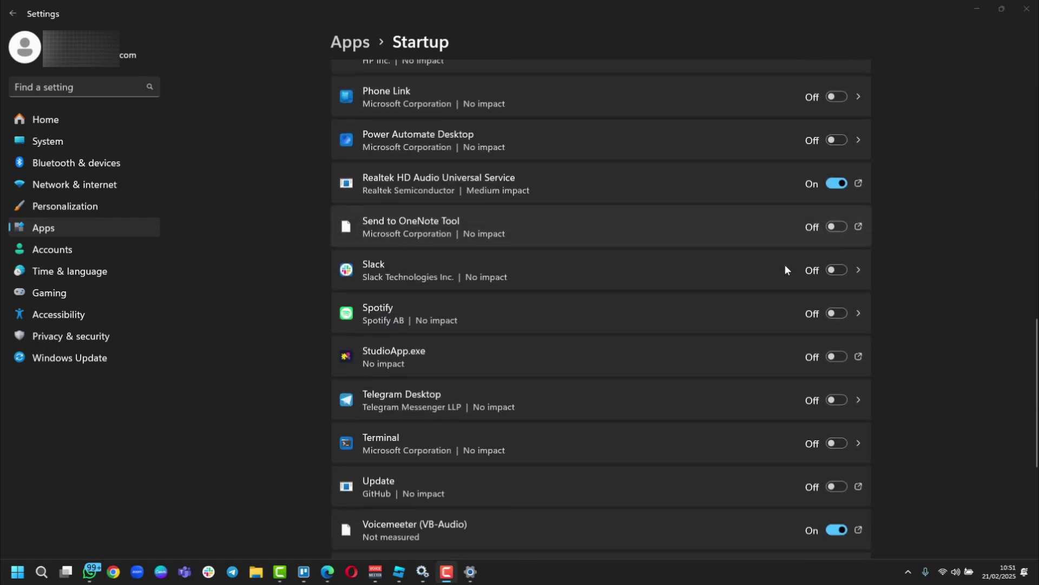
{"action": "scroll", "coordinate": [787, 269], "scroll_direction": "up", "scroll_amount": 15}
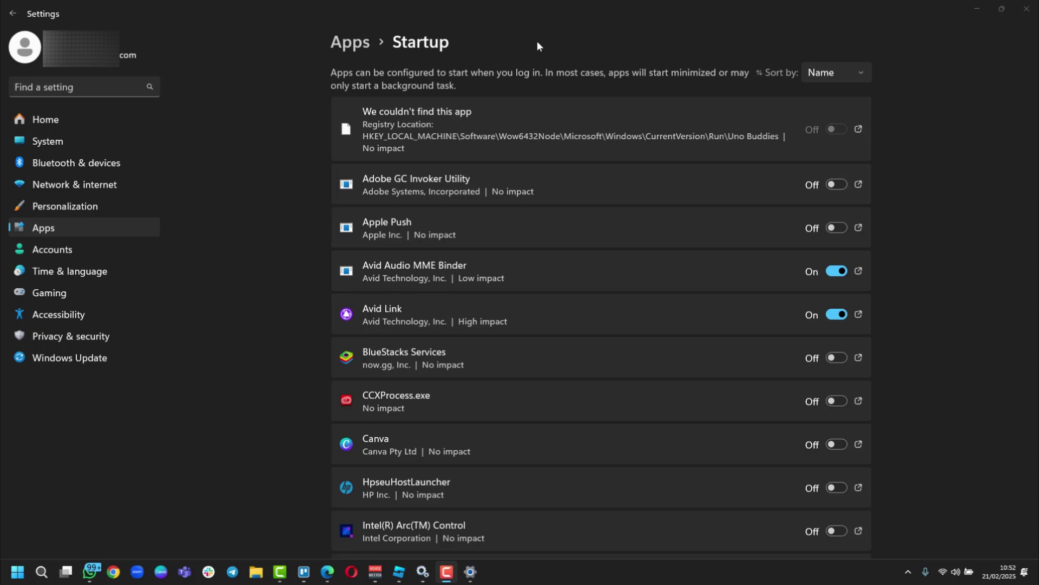
Go to the installed apps list and open the advanced options for Microsoft Teams
{"action": "left_click", "coordinate": [345, 45]}
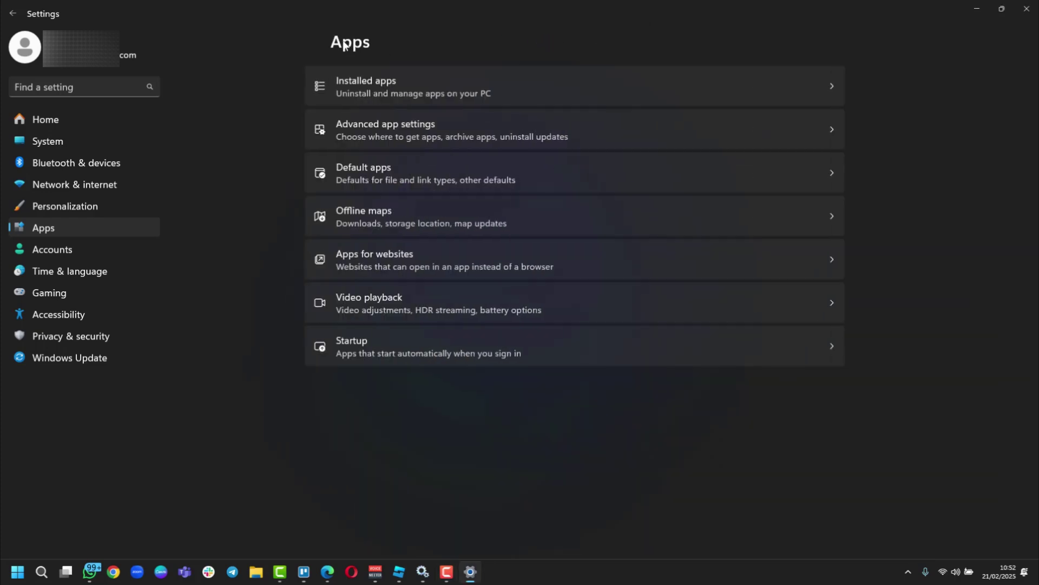
{"action": "left_click", "coordinate": [436, 79]}
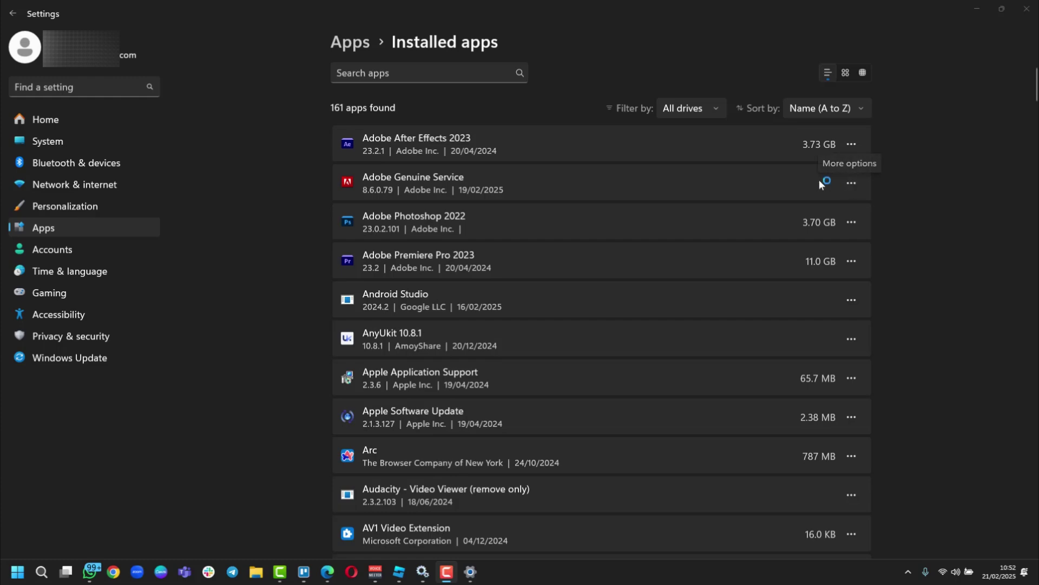
{"action": "scroll", "coordinate": [819, 183], "scroll_direction": "down", "scroll_amount": 15}
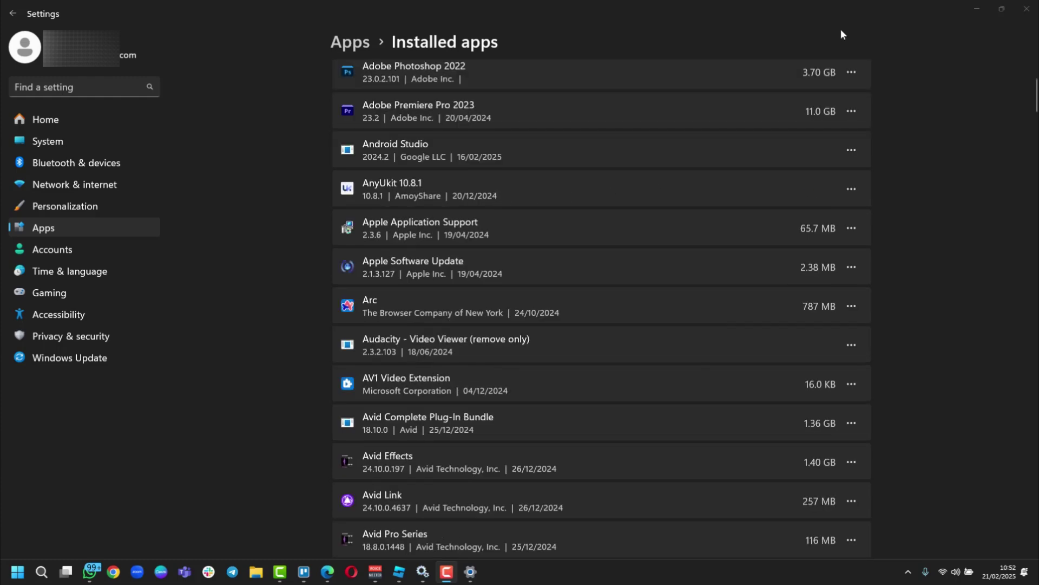
{"action": "scroll", "coordinate": [649, 196], "scroll_direction": "down", "scroll_amount": 20}
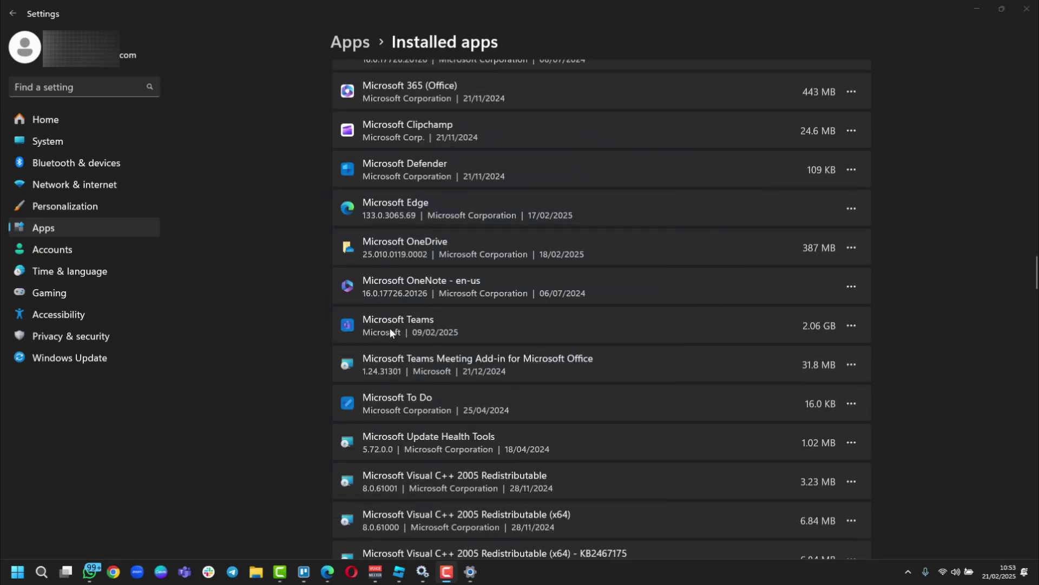
{"action": "left_click", "coordinate": [852, 324]}
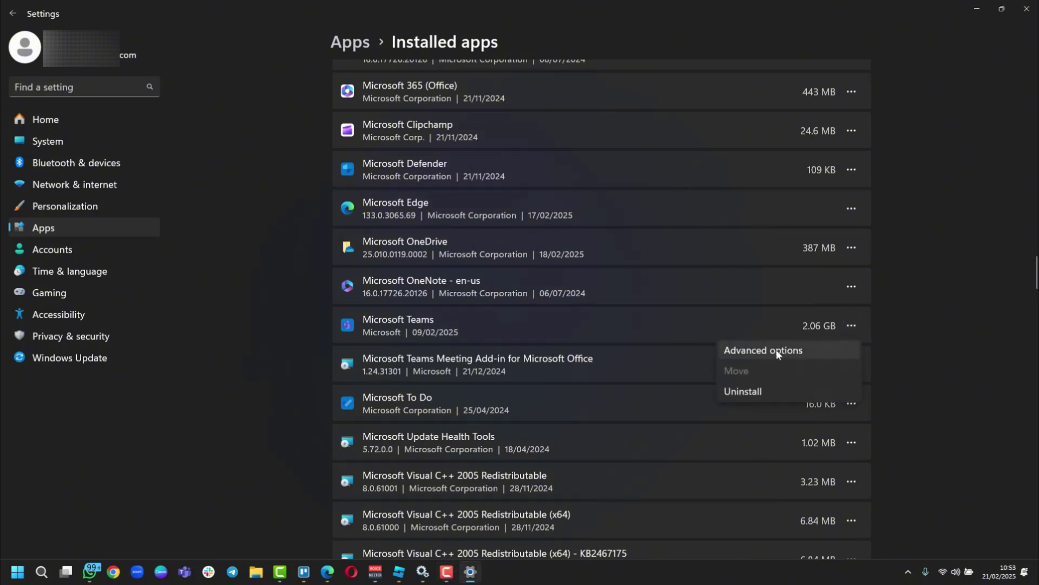
{"action": "left_click", "coordinate": [772, 350]}
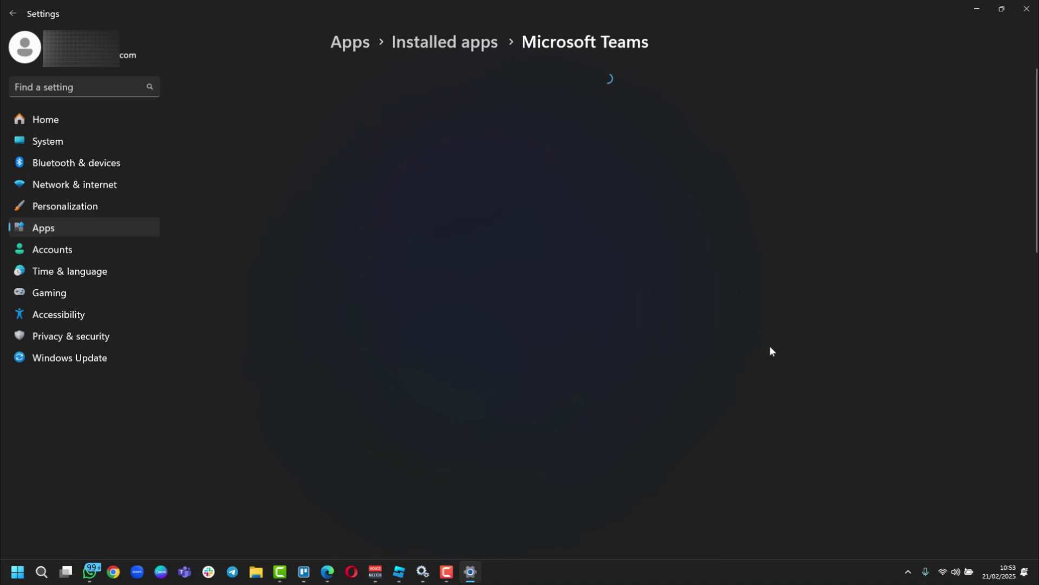
Examine the choices for letting Microsoft Teams run in the background, leaving the permission as it is
{"action": "scroll", "coordinate": [492, 229], "scroll_direction": "down", "scroll_amount": 3}
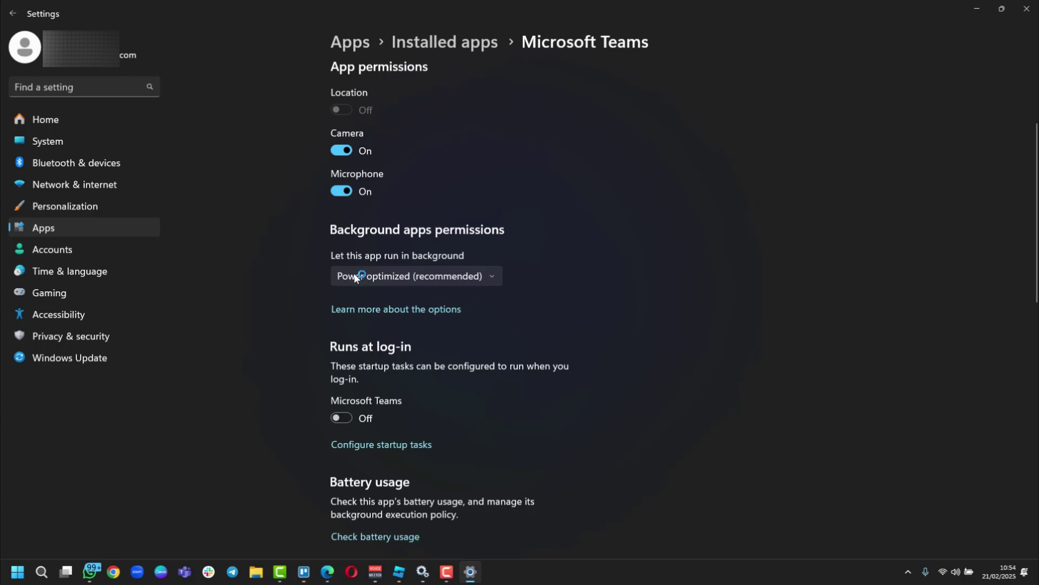
{"action": "left_click", "coordinate": [482, 274]}
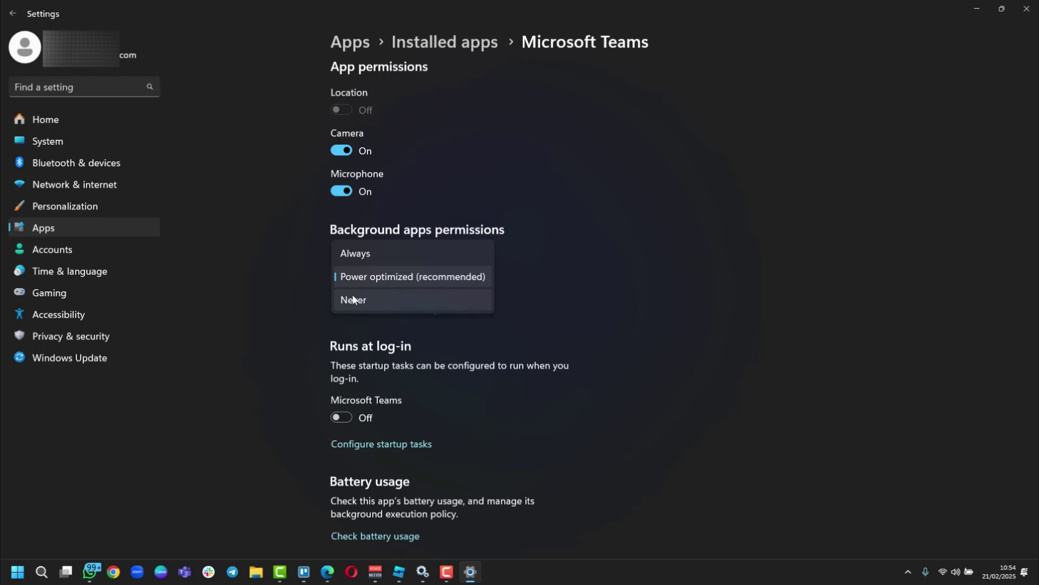
{"action": "left_click", "coordinate": [756, 58]}
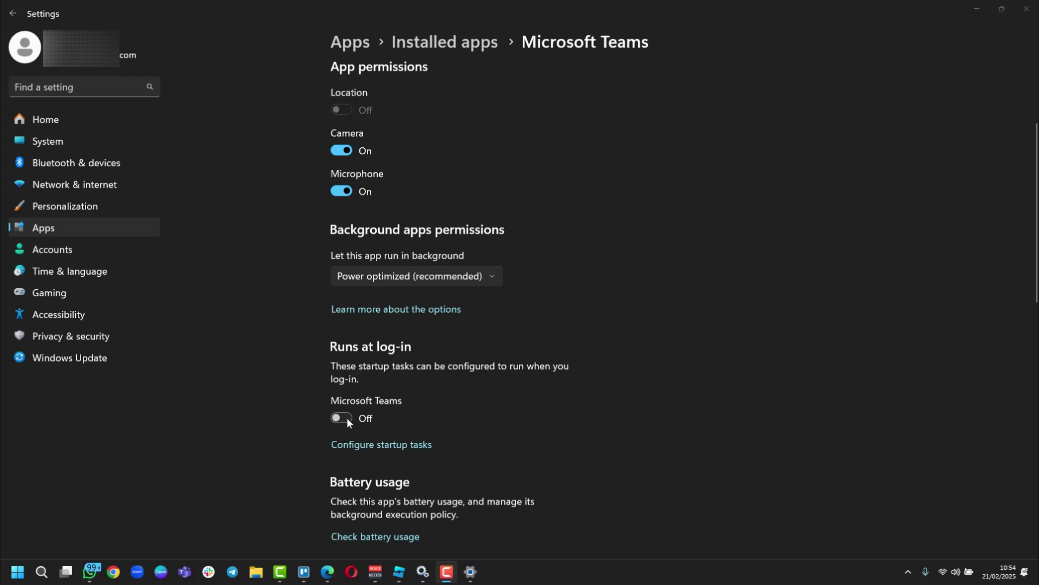
Return to the installed apps list and check which management options Android Studio offers
{"action": "key", "text": "alt+Left"}
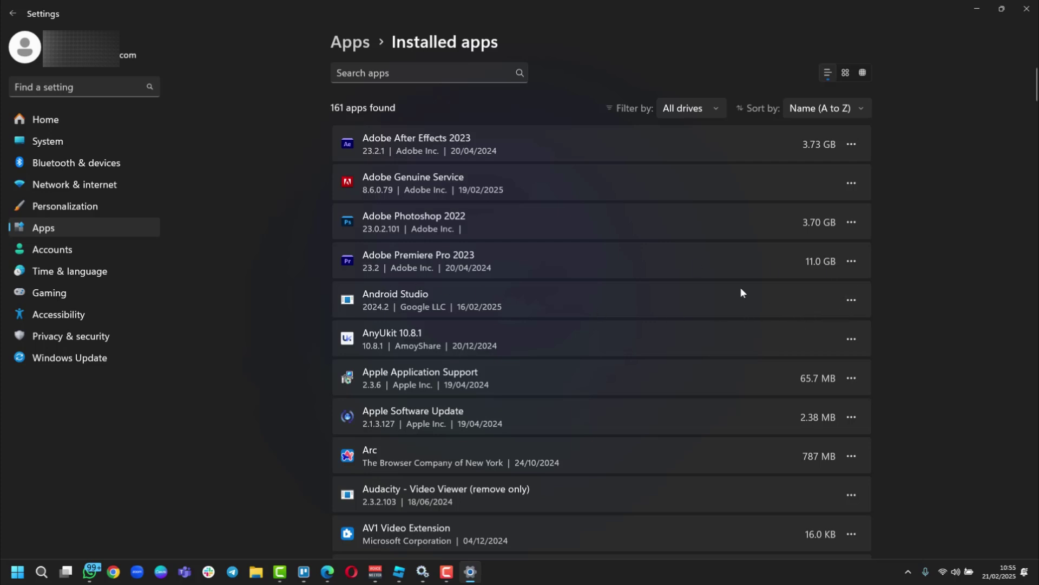
{"action": "left_click", "coordinate": [852, 300]}
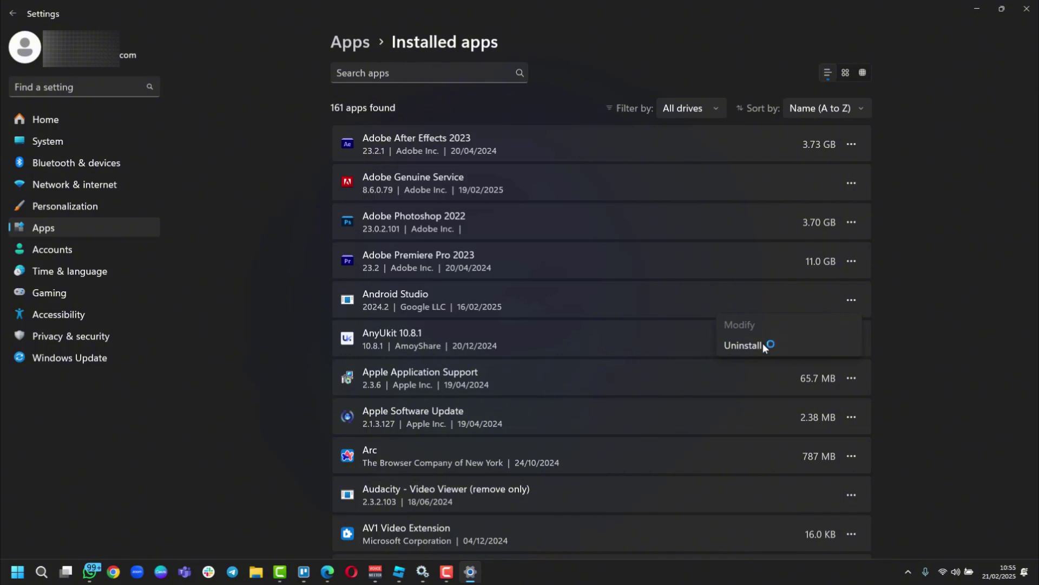
{"action": "left_click", "coordinate": [601, 317]}
{"action": "scroll", "coordinate": [601, 254], "scroll_direction": "down", "scroll_amount": 3}
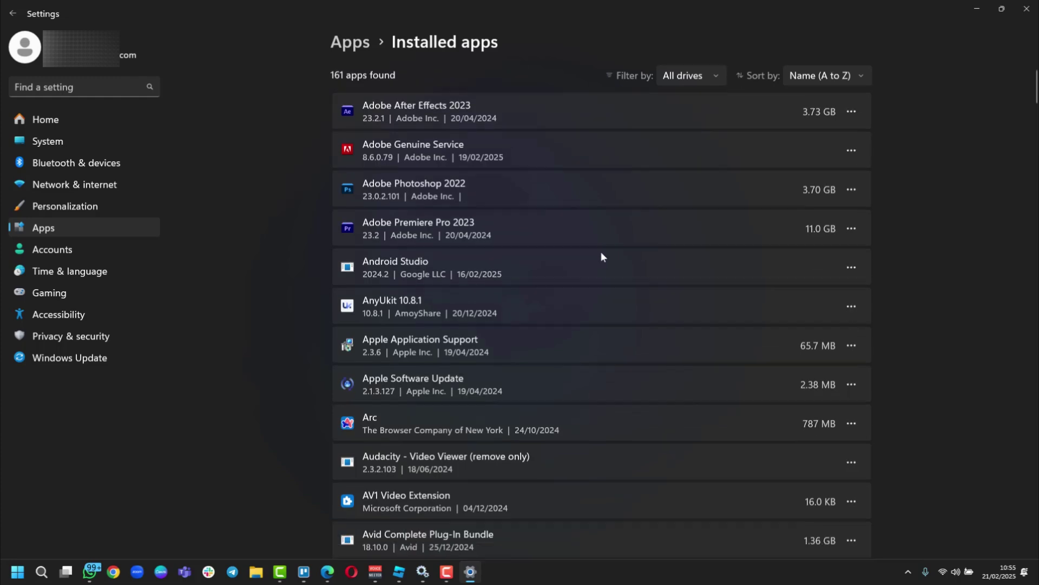
{"action": "scroll", "coordinate": [601, 255], "scroll_direction": "up", "scroll_amount": 3}
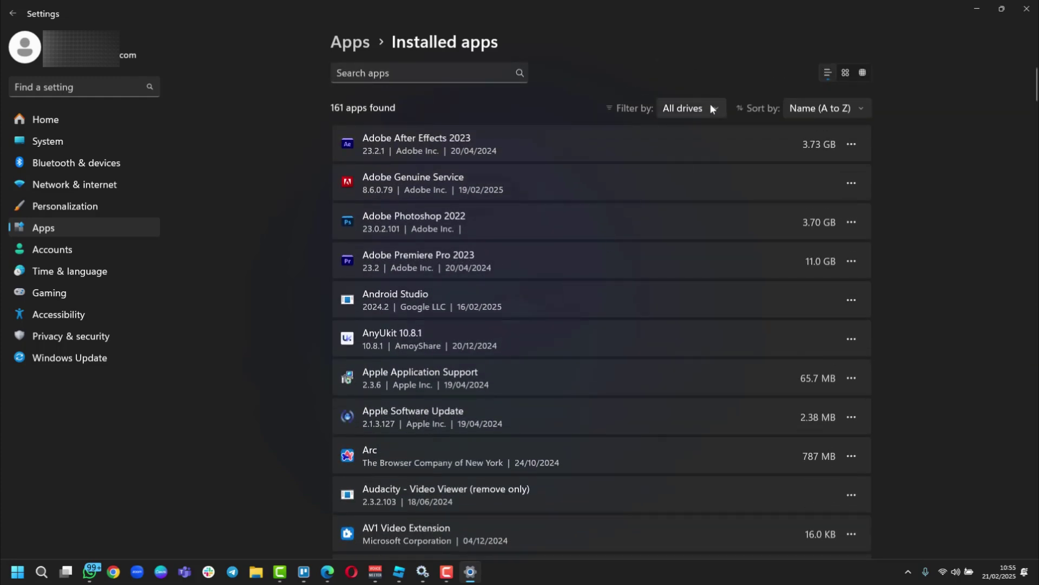
Show the desktop, open Task Manager and sort the running processes by memory usage, highest first
{"action": "key", "text": "super+d"}
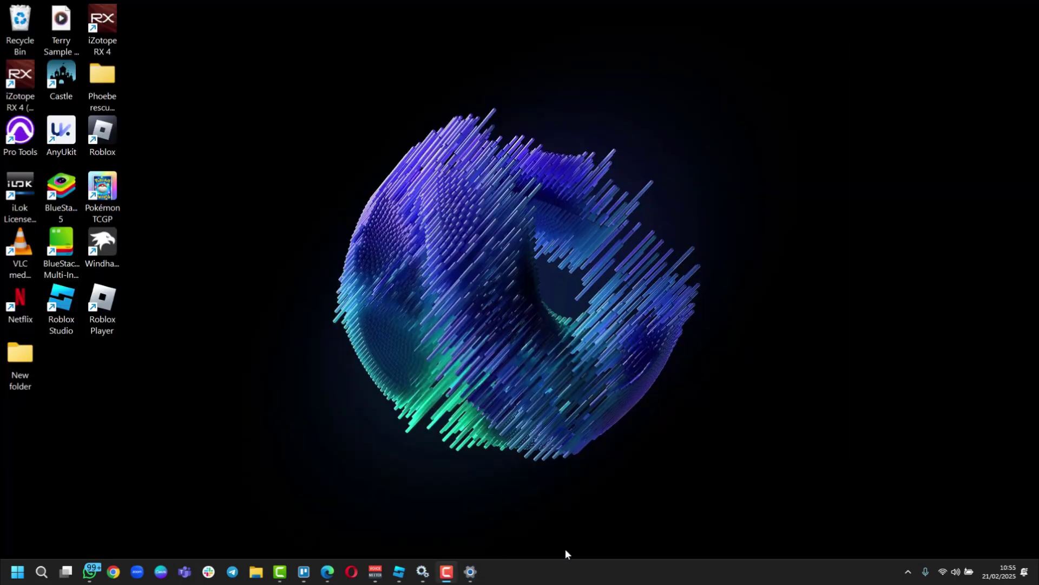
{"action": "right_click", "coordinate": [663, 565]}
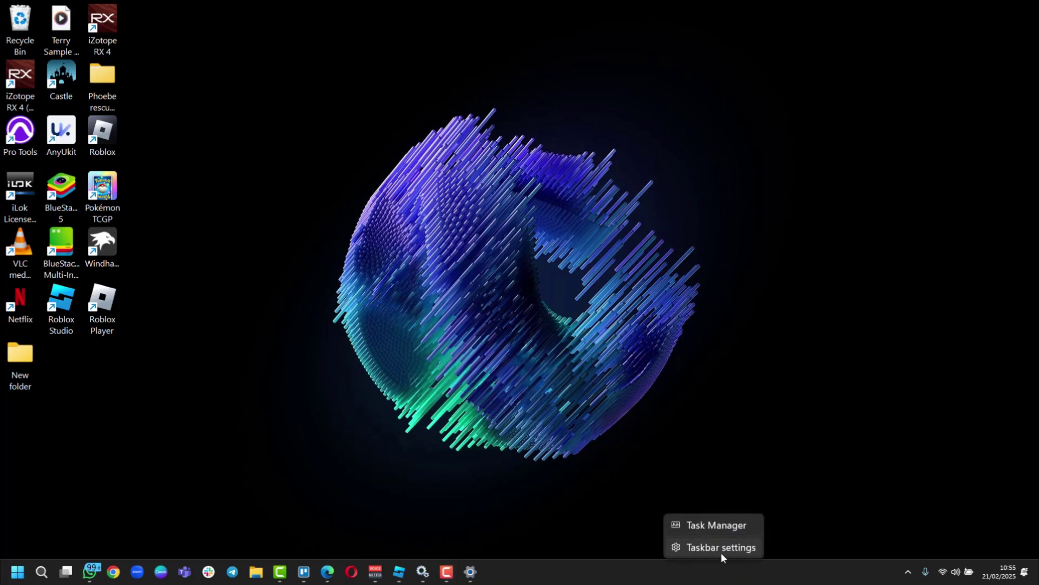
{"action": "left_click", "coordinate": [707, 527]}
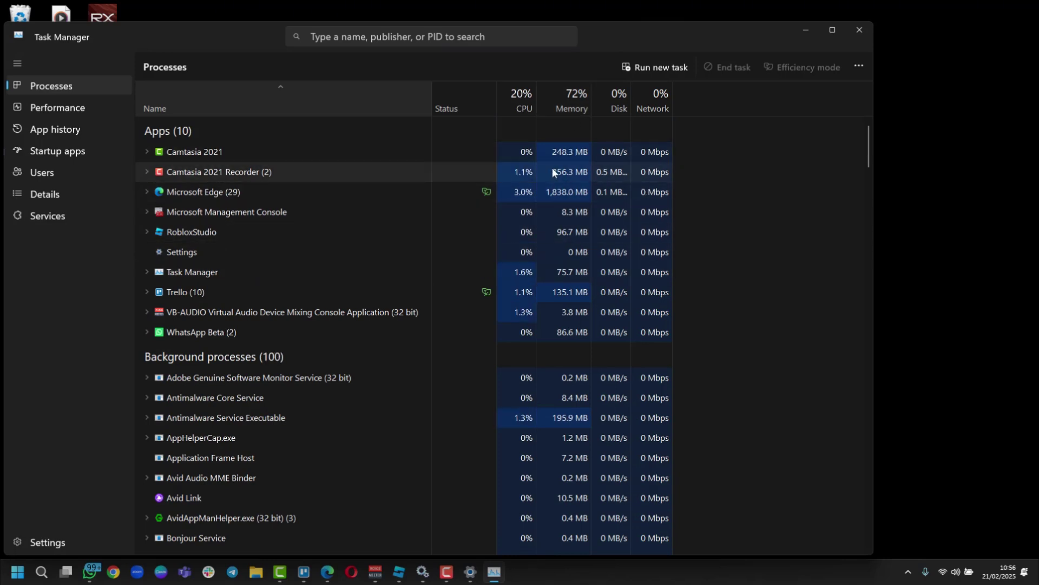
{"action": "left_click", "coordinate": [563, 105]}
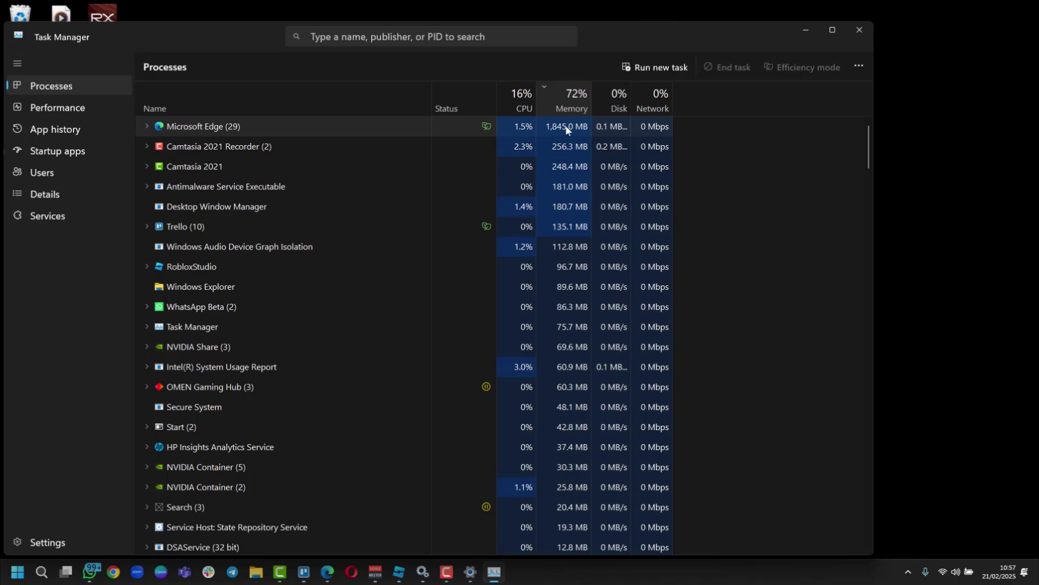
{"action": "scroll", "coordinate": [564, 130], "scroll_direction": "down", "scroll_amount": 3}
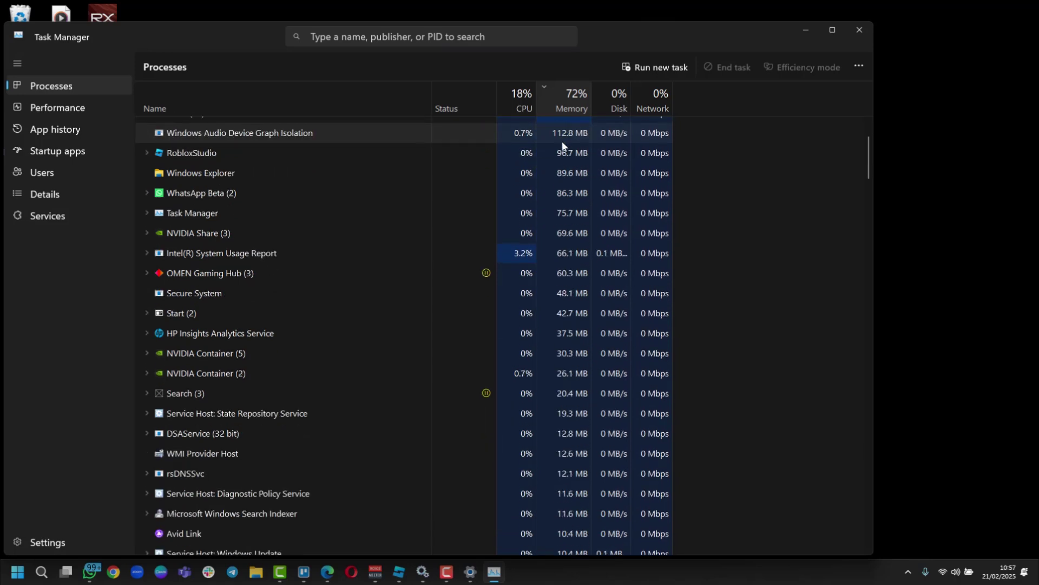
{"action": "scroll", "coordinate": [575, 244], "scroll_direction": "up", "scroll_amount": 3}
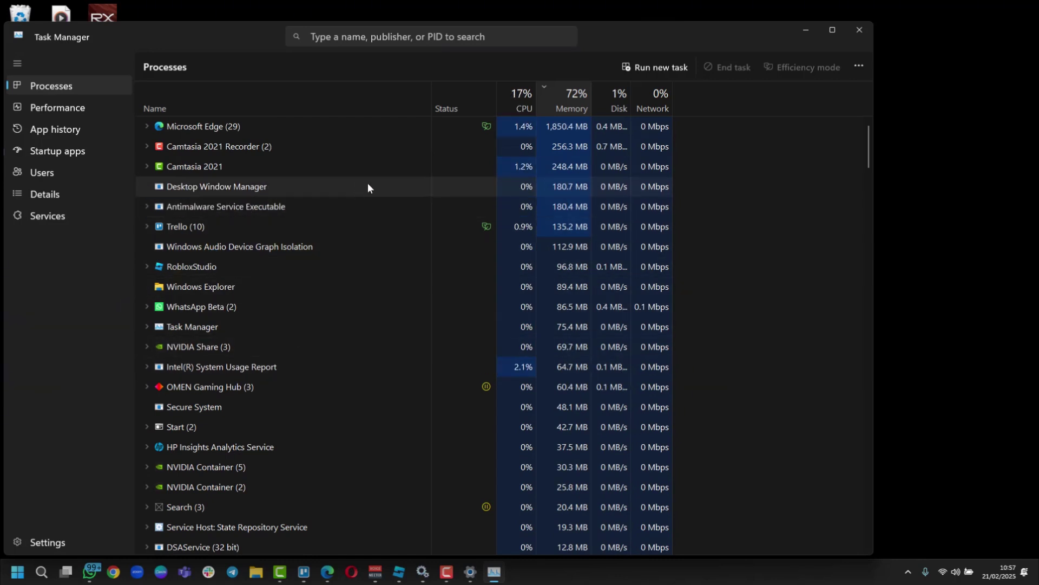
Check the CPU performance graph, return to the list of processes and minimise Task Manager
{"action": "left_click", "coordinate": [56, 107]}
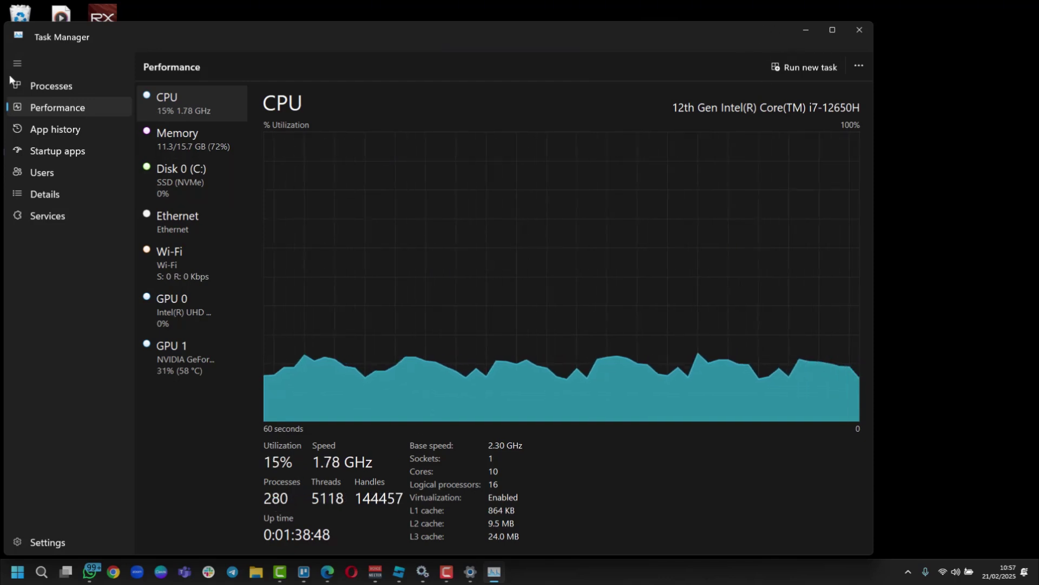
{"action": "key", "text": "ctrl+shift+Tab"}
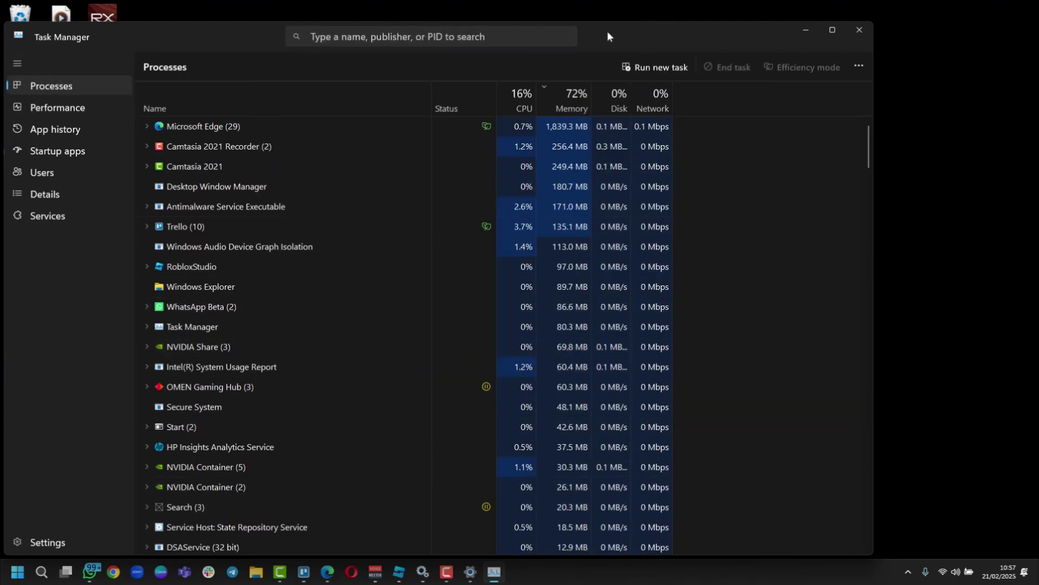
{"action": "left_click", "coordinate": [806, 29]}
Open the Services console by running services.msc and look through the beginning of its service list
{"action": "key", "text": "super+r"}
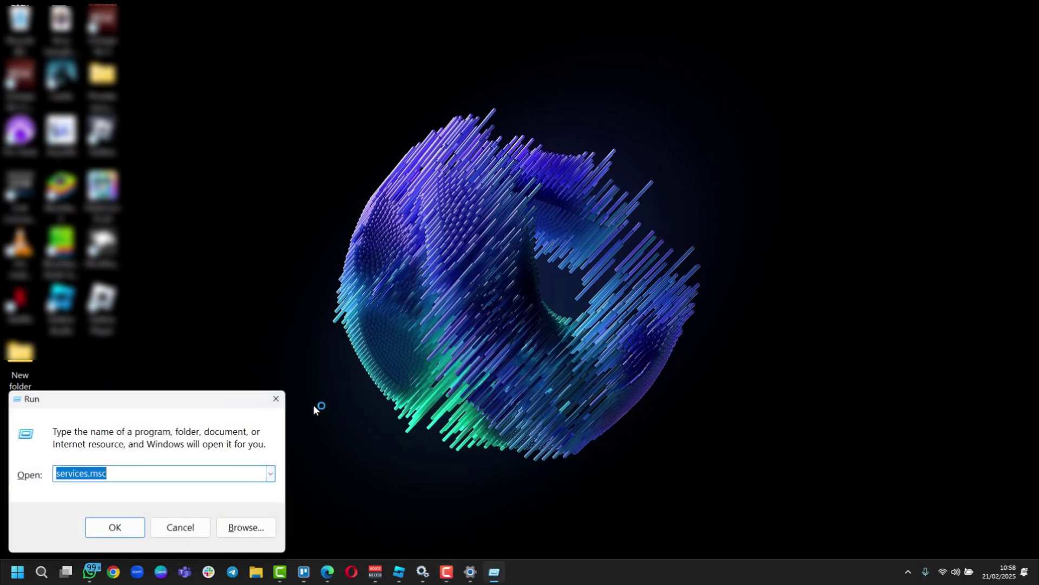
{"action": "left_click", "coordinate": [124, 471]}
{"action": "left_click", "coordinate": [114, 527]}
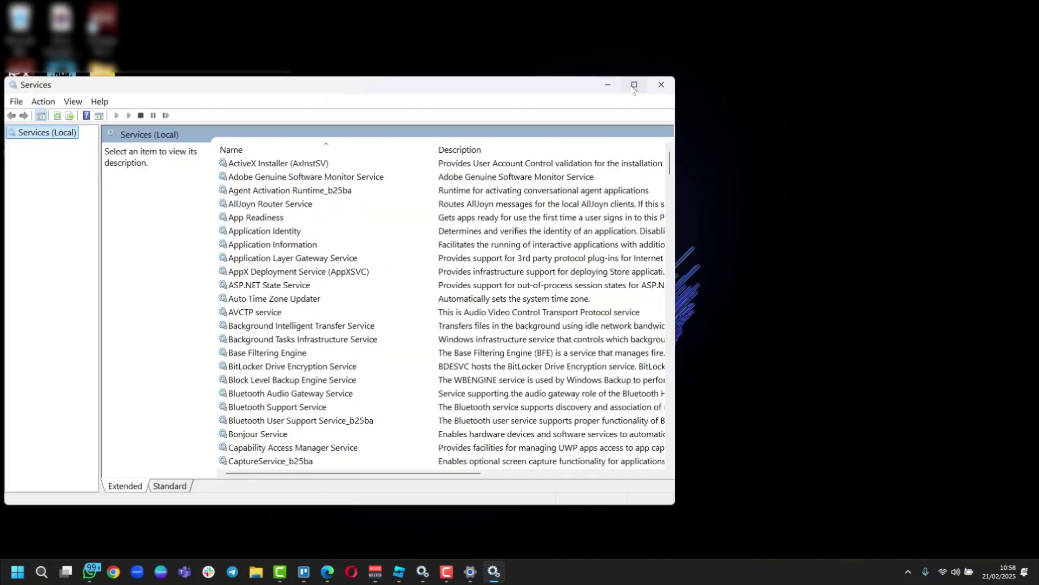
{"action": "scroll", "coordinate": [368, 316], "scroll_direction": "down", "scroll_amount": 1}
{"action": "scroll", "coordinate": [368, 316], "scroll_direction": "down", "scroll_amount": 6}
{"action": "scroll", "coordinate": [367, 315], "scroll_direction": "up", "scroll_amount": 7}
{"action": "scroll", "coordinate": [295, 230], "scroll_direction": "down", "scroll_amount": 13}
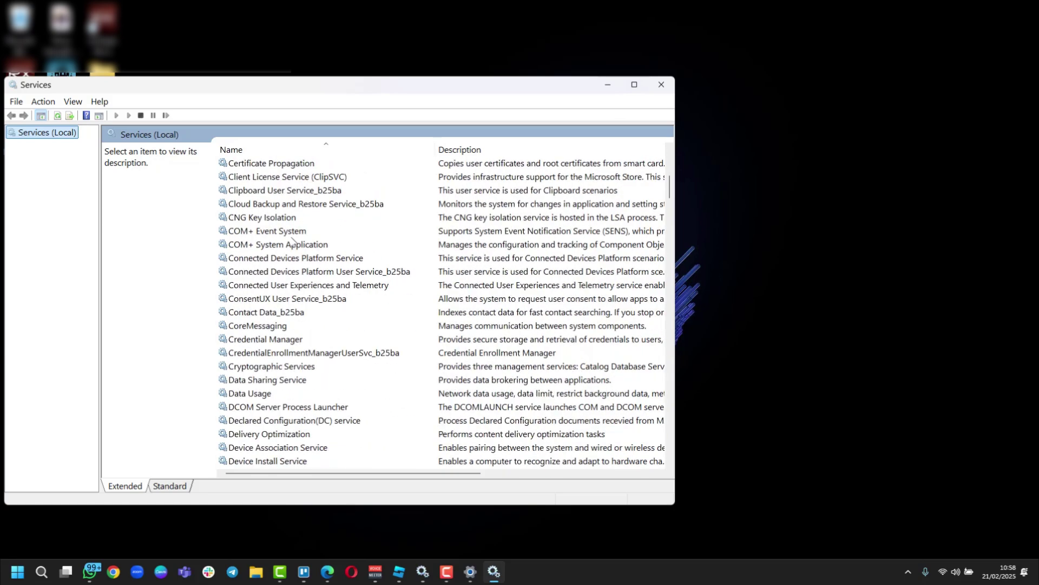
{"action": "scroll", "coordinate": [293, 236], "scroll_direction": "up", "scroll_amount": 11}
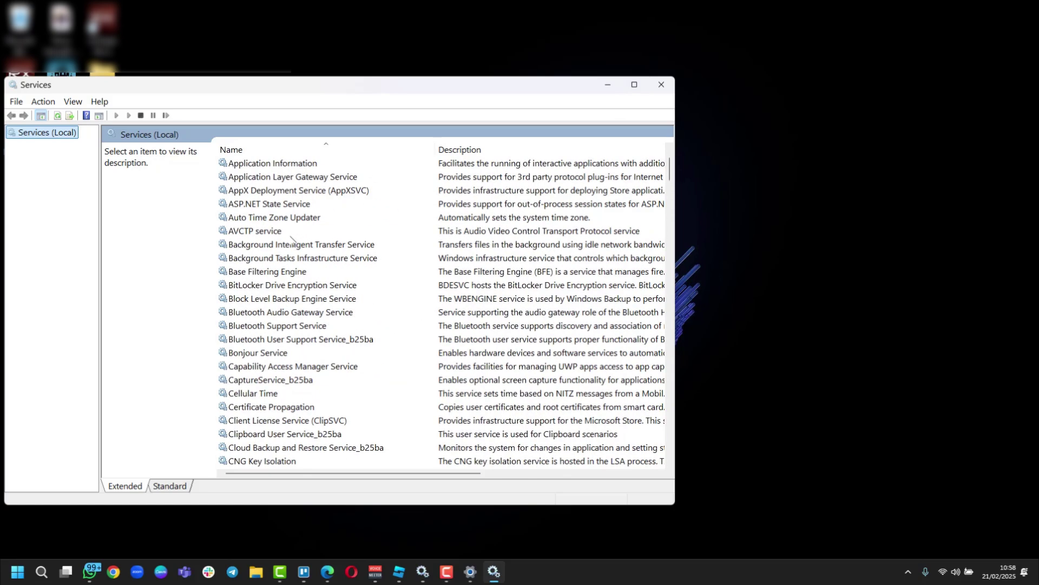
{"action": "scroll", "coordinate": [291, 237], "scroll_direction": "up", "scroll_amount": 2}
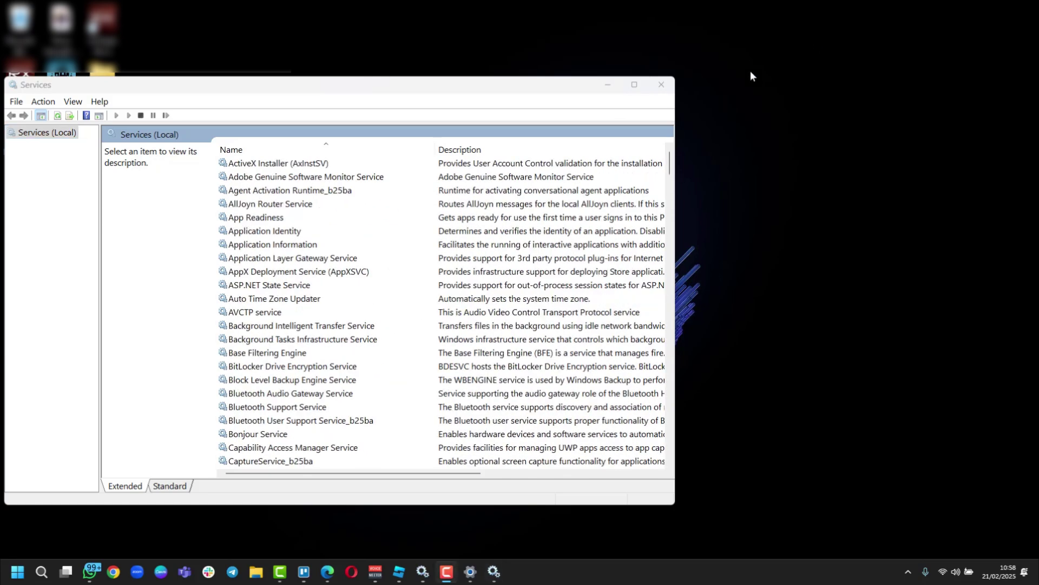
Maximise the Services window and open the properties of the Connected User Experiences and Telemetry service
{"action": "scroll", "coordinate": [412, 234], "scroll_direction": "down", "scroll_amount": 7}
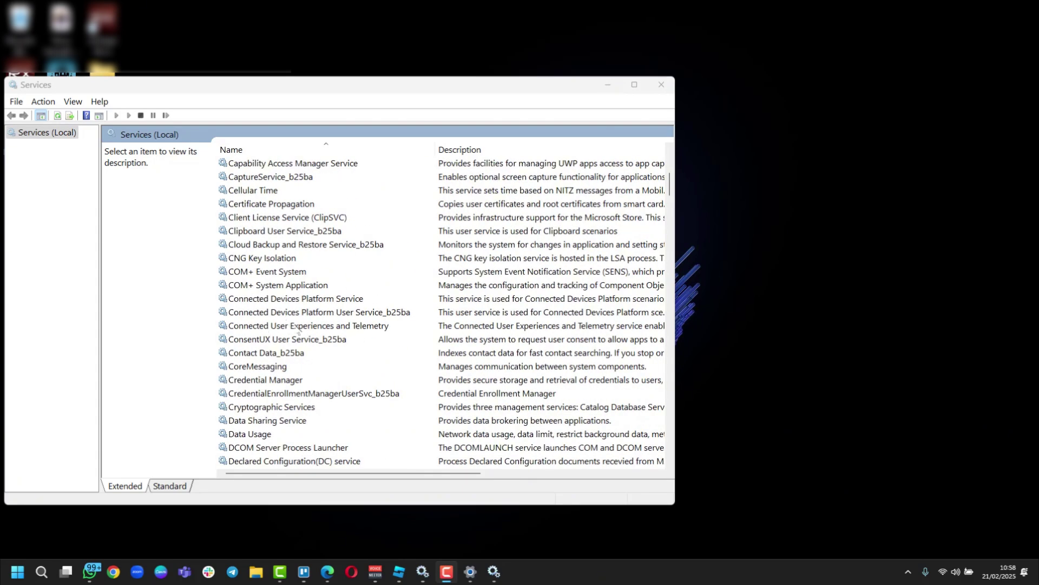
{"action": "left_click", "coordinate": [635, 86]}
{"action": "left_click", "coordinate": [634, 85]}
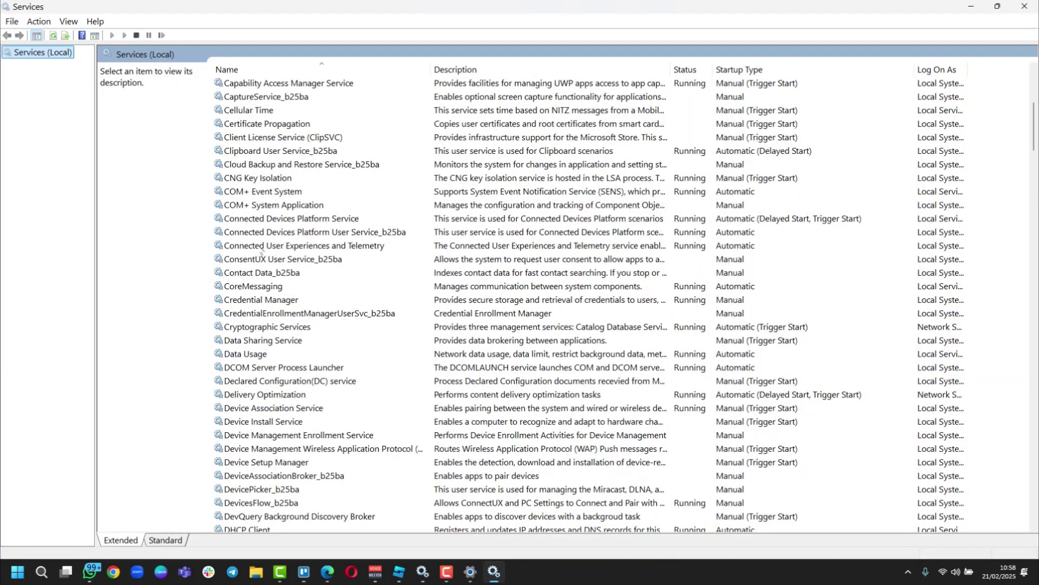
{"action": "left_click", "coordinate": [272, 246]}
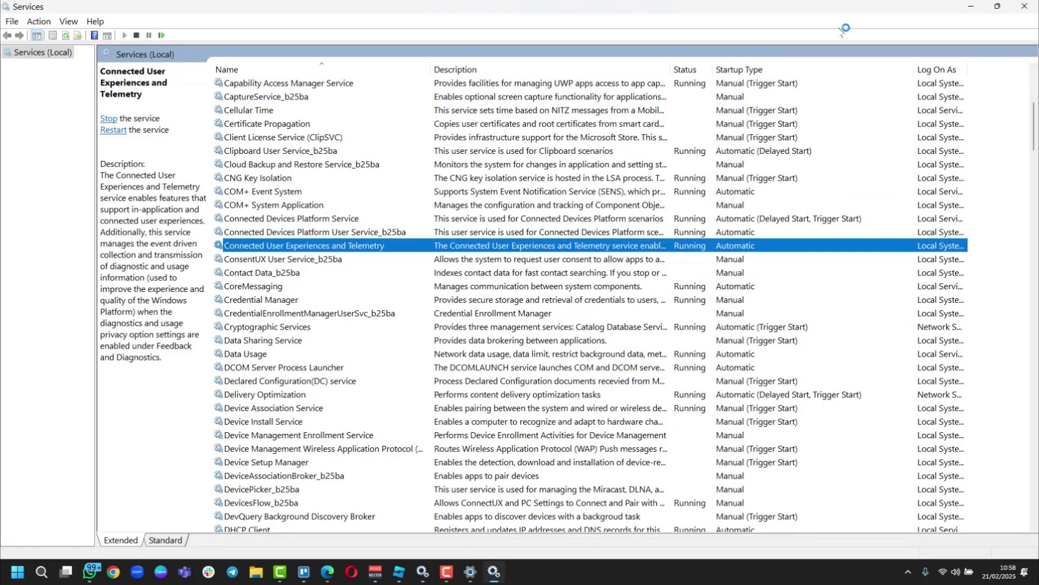
{"action": "left_click", "coordinate": [355, 245]}
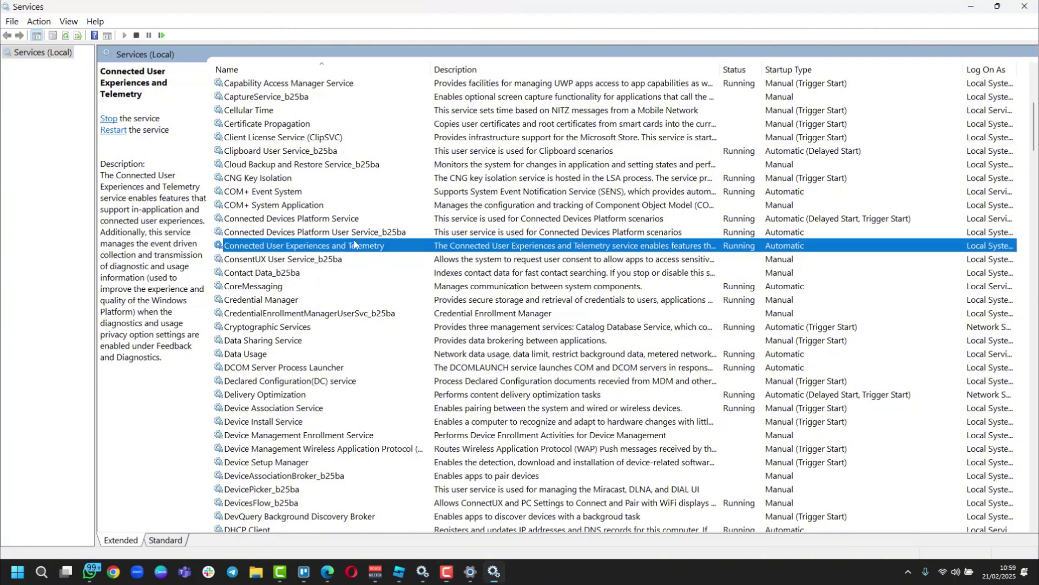
{"action": "right_click", "coordinate": [379, 247]}
{"action": "left_click", "coordinate": [327, 246]}
{"action": "right_click", "coordinate": [328, 248]}
{"action": "left_click", "coordinate": [371, 364]}
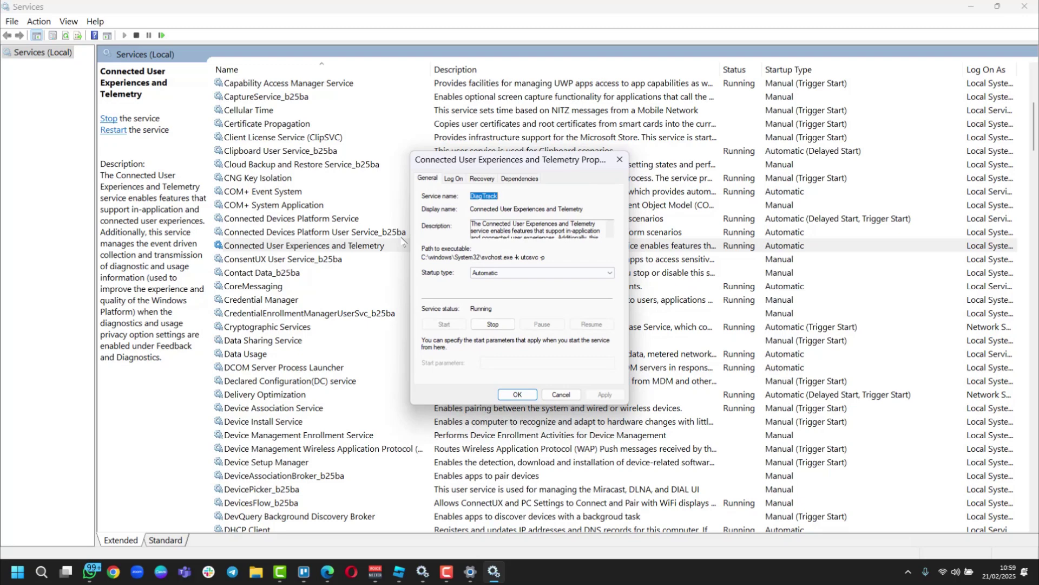
Set the startup type of Connected User Experiences and Telemetry to Disabled and apply the change
{"action": "left_click", "coordinate": [508, 273]}
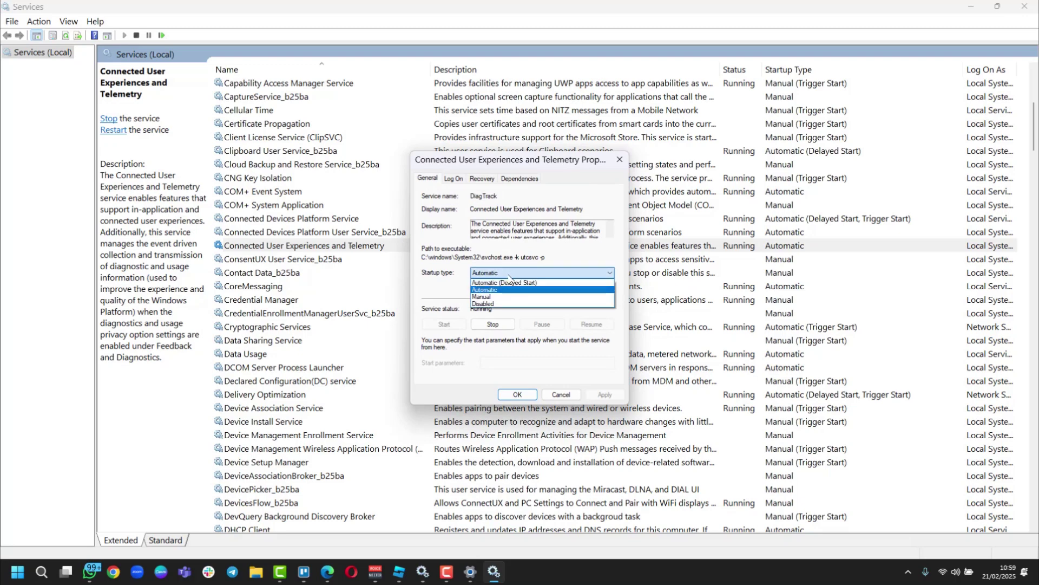
{"action": "left_click", "coordinate": [511, 304]}
{"action": "left_click", "coordinate": [605, 394]}
{"action": "left_click", "coordinate": [518, 394]}
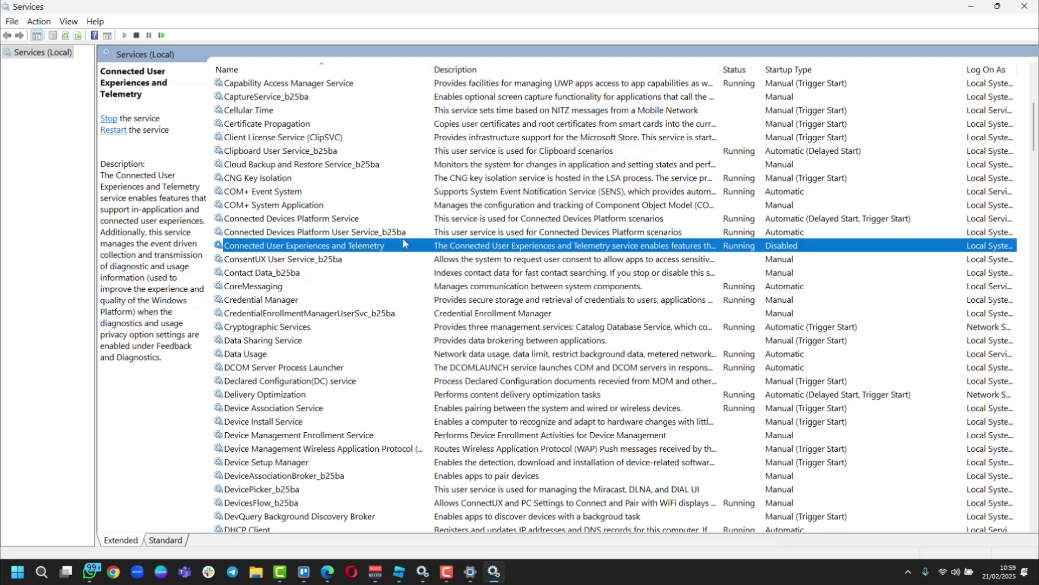
Find the Downloaded Maps Manager service, set its startup type to Disabled in its properties and save the change
{"action": "scroll", "coordinate": [404, 244], "scroll_direction": "down", "scroll_amount": 7}
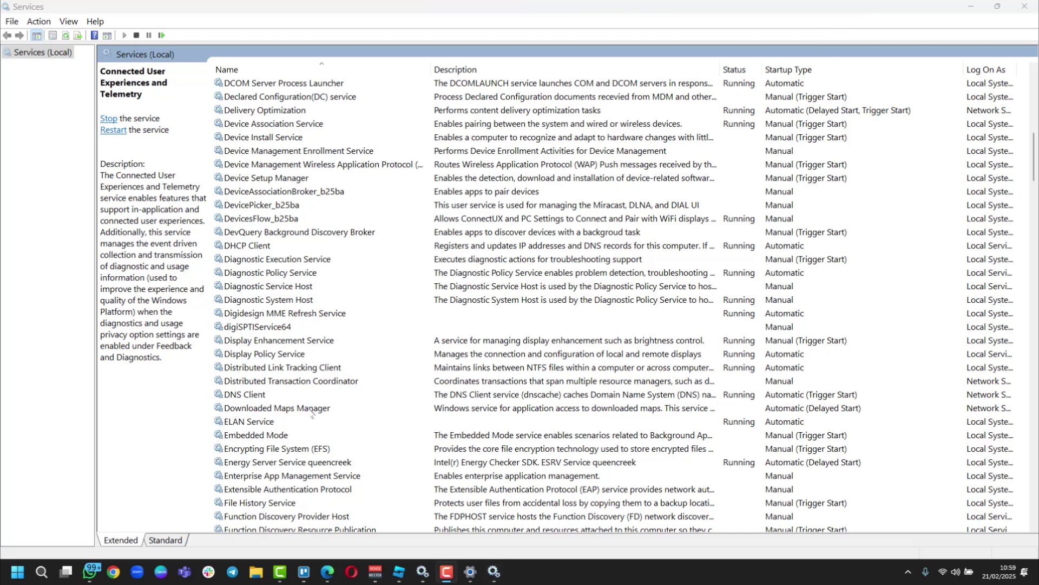
{"action": "left_click", "coordinate": [311, 412]}
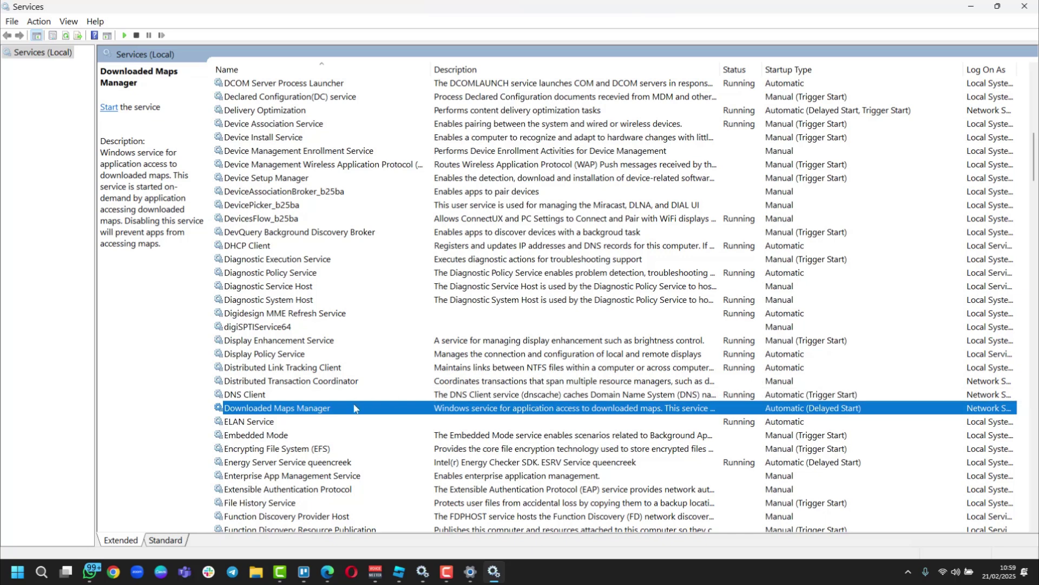
{"action": "right_click", "coordinate": [321, 412]}
{"action": "left_click", "coordinate": [368, 526]}
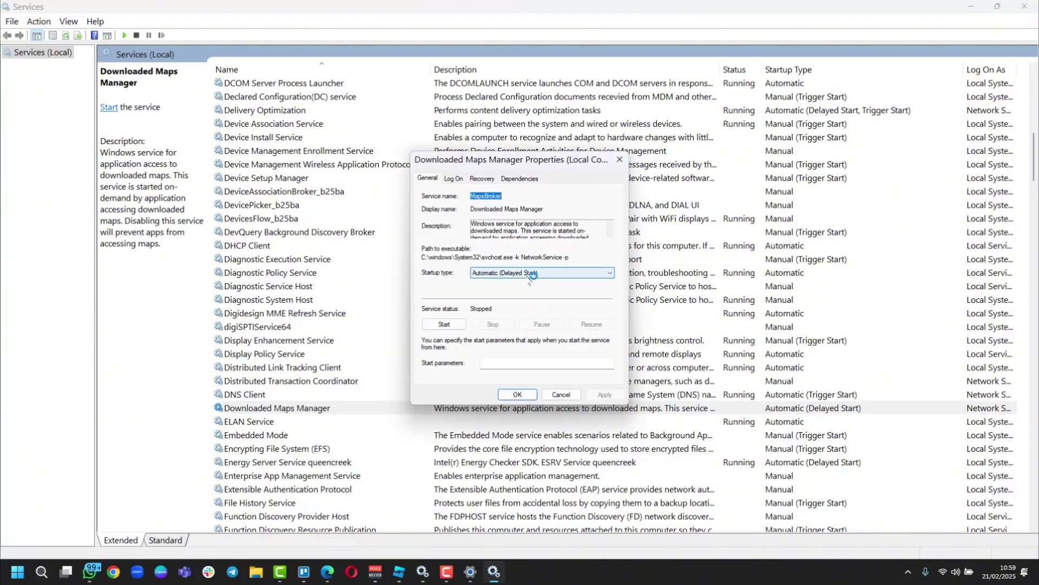
{"action": "left_click", "coordinate": [512, 273]}
{"action": "left_click", "coordinate": [483, 304]}
{"action": "left_click", "coordinate": [529, 397]}
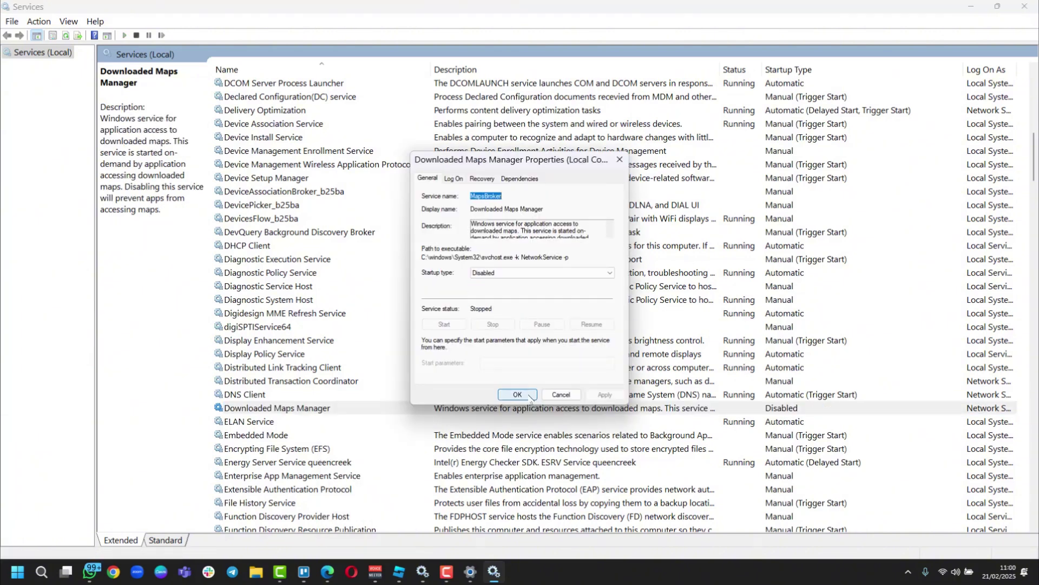
{"action": "left_click", "coordinate": [517, 394]}
Find the Windows Biometric Service further down the list, set its startup type to Disabled and apply the change
{"action": "scroll", "coordinate": [306, 355], "scroll_direction": "down", "scroll_amount": 18}
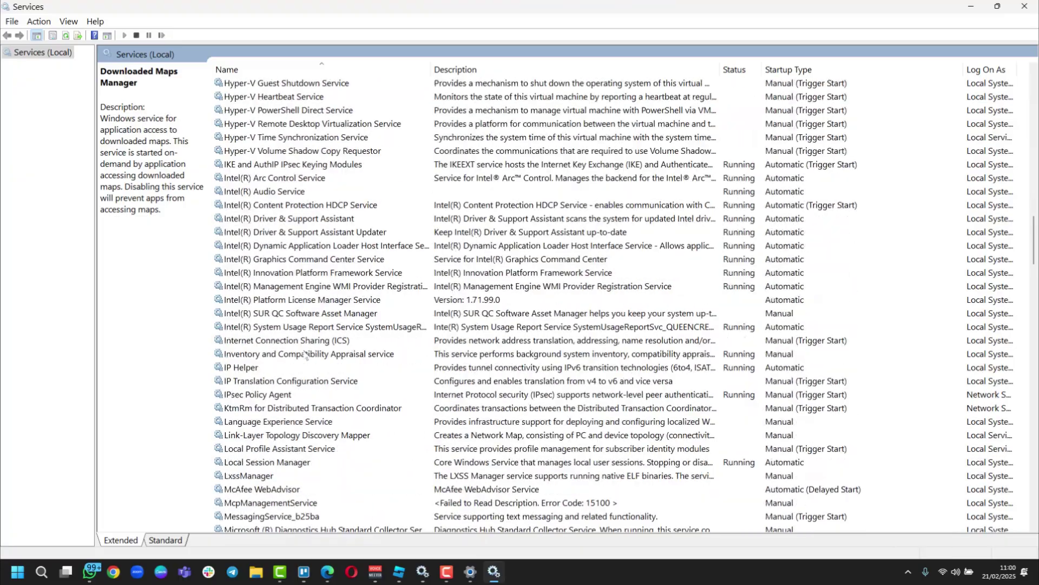
{"action": "scroll", "coordinate": [305, 355], "scroll_direction": "down", "scroll_amount": 20}
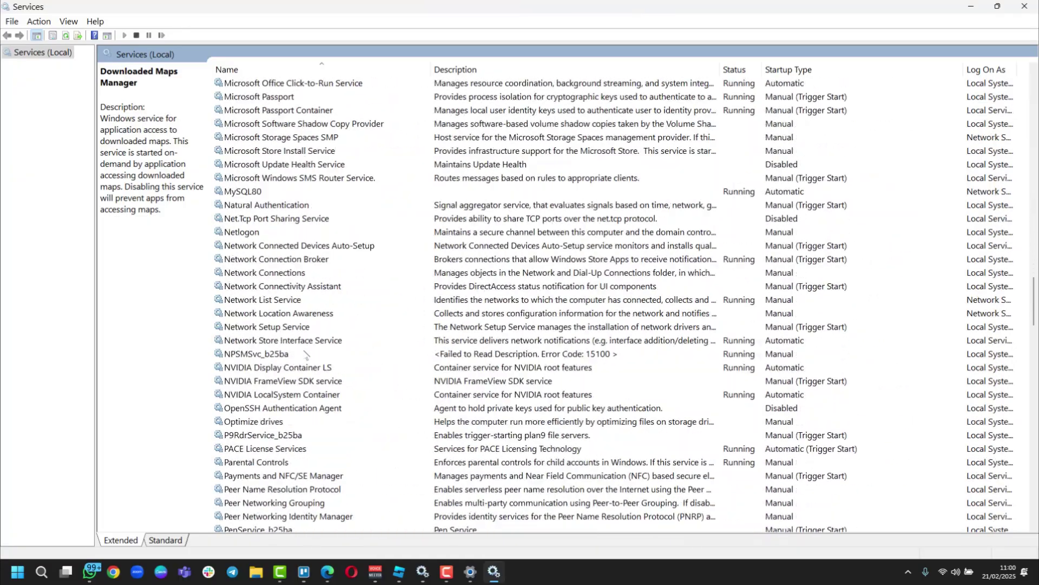
{"action": "scroll", "coordinate": [306, 355], "scroll_direction": "down", "scroll_amount": 20}
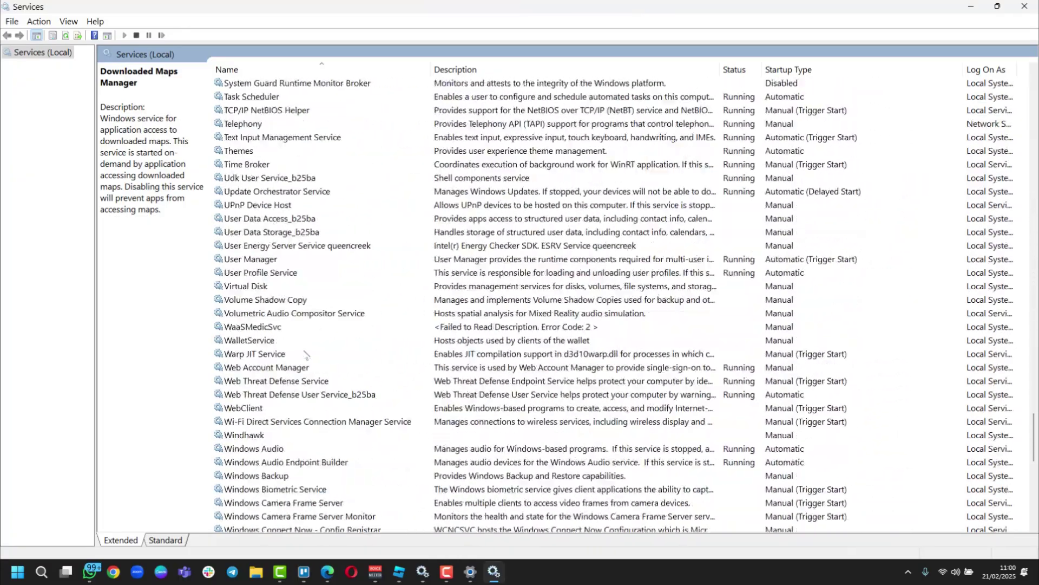
{"action": "scroll", "coordinate": [306, 355], "scroll_direction": "down", "scroll_amount": 2}
{"action": "left_click", "coordinate": [260, 327]}
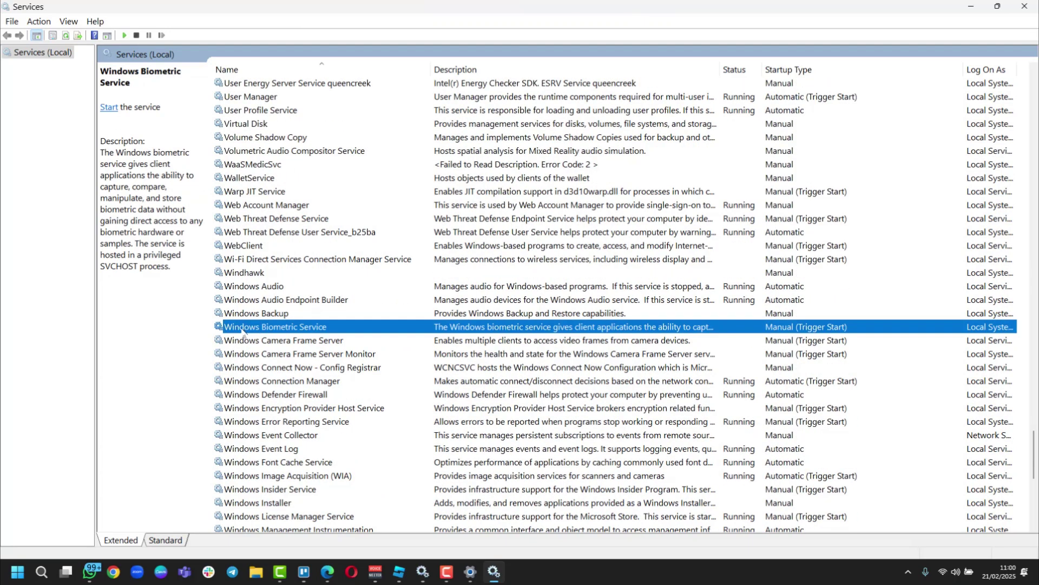
{"action": "right_click", "coordinate": [298, 329]}
{"action": "left_click", "coordinate": [336, 441]}
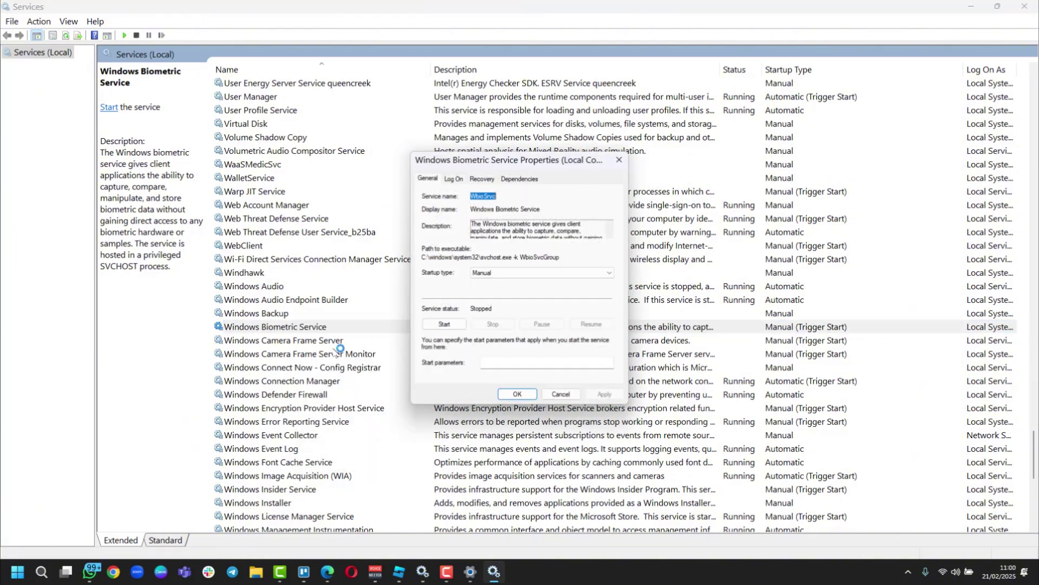
{"action": "left_click", "coordinate": [501, 273]}
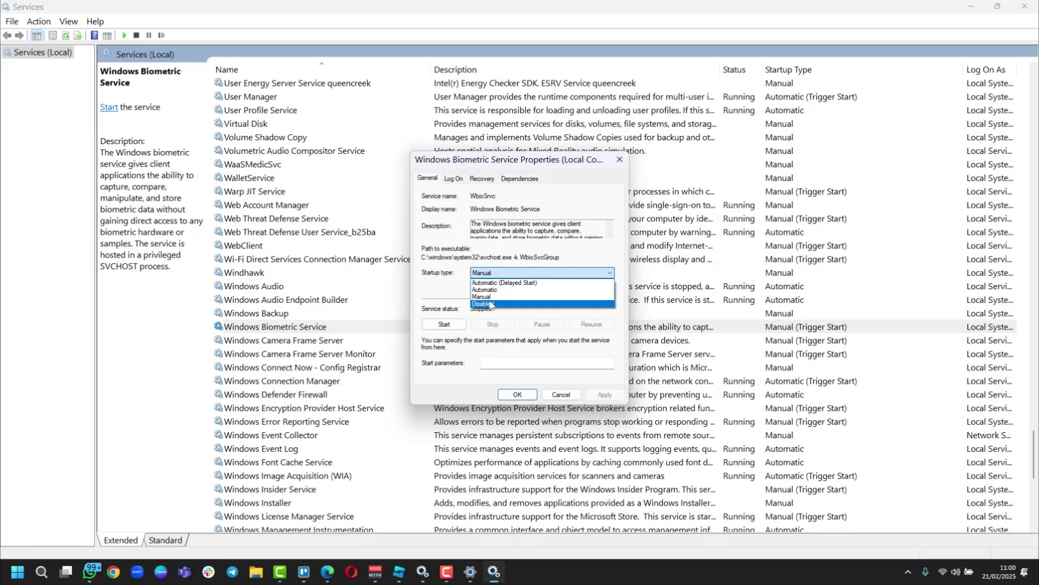
{"action": "left_click", "coordinate": [493, 304]}
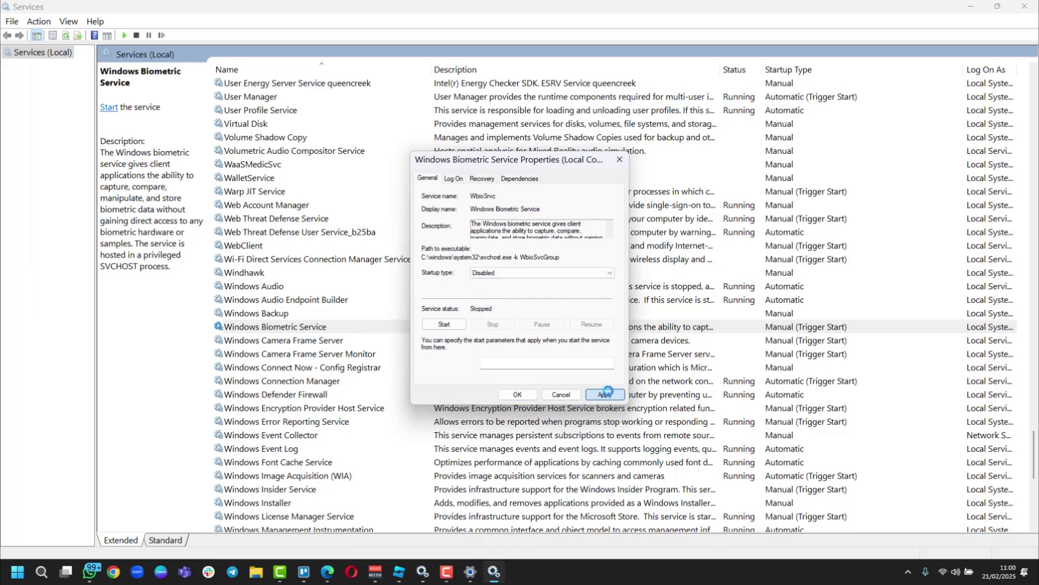
{"action": "left_click", "coordinate": [605, 394]}
{"action": "key", "text": "Return"}
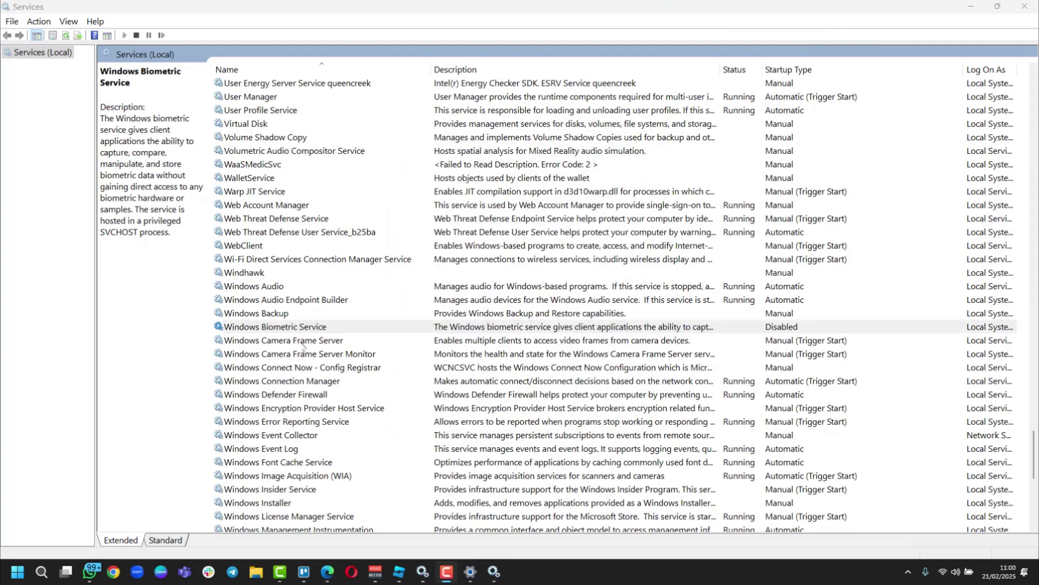
Find the Windows Insider Service further down the list, set its startup type to Disabled in its properties and save the change
{"action": "scroll", "coordinate": [303, 345], "scroll_direction": "down", "scroll_amount": 4}
{"action": "left_click", "coordinate": [271, 328]}
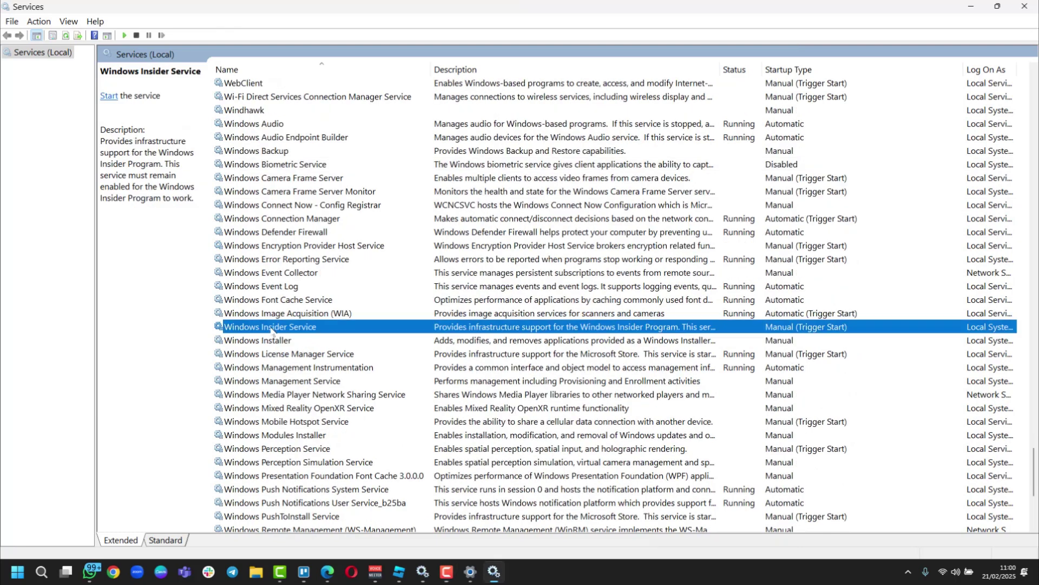
{"action": "right_click", "coordinate": [303, 328]}
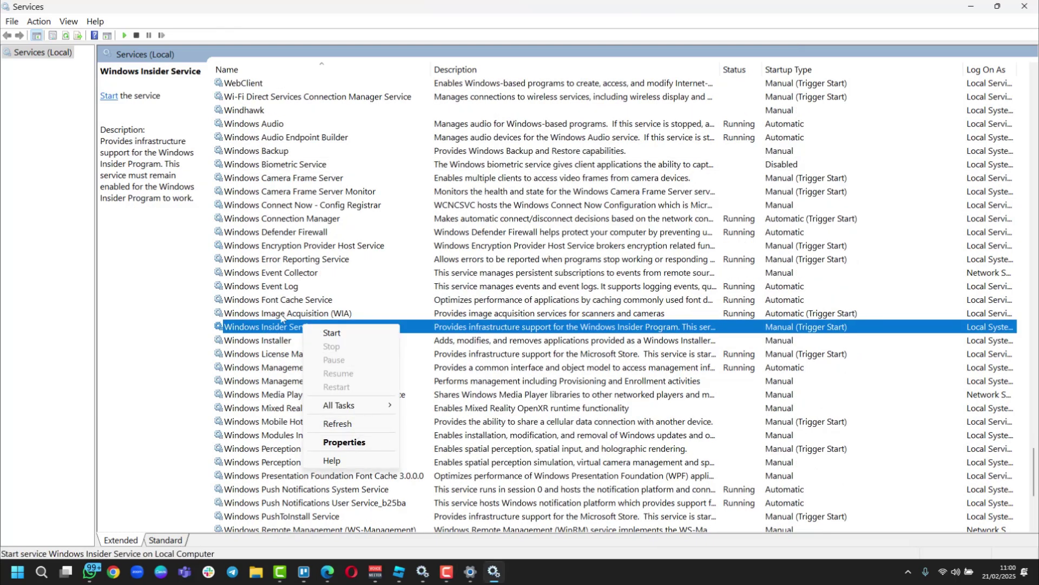
{"action": "left_click", "coordinate": [346, 442]}
{"action": "left_click", "coordinate": [487, 273]}
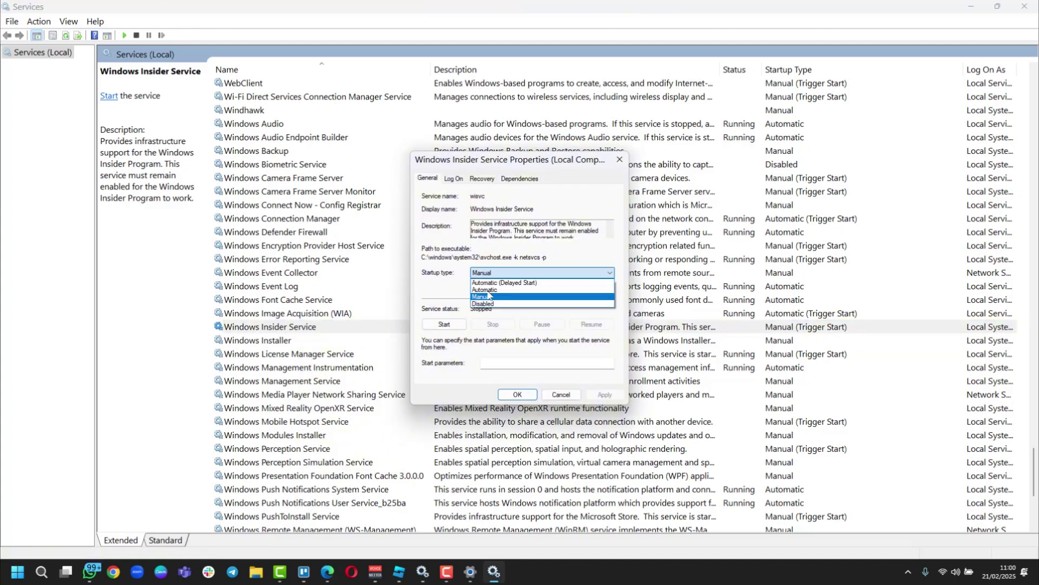
{"action": "left_click", "coordinate": [487, 304]}
{"action": "left_click", "coordinate": [605, 394]}
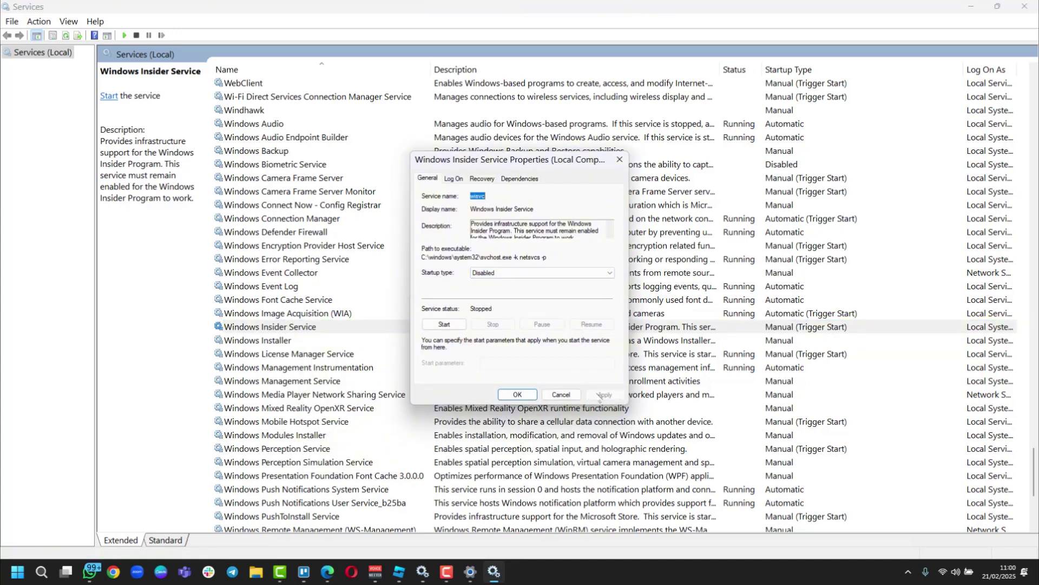
{"action": "left_click", "coordinate": [517, 394]}
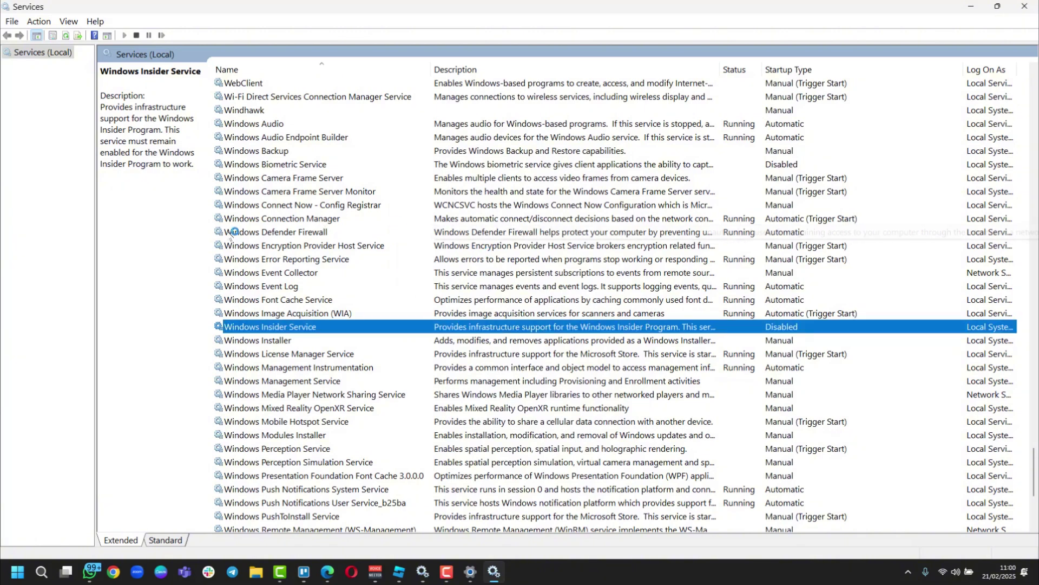
{"action": "scroll", "coordinate": [292, 279], "scroll_direction": "up", "scroll_amount": 20}
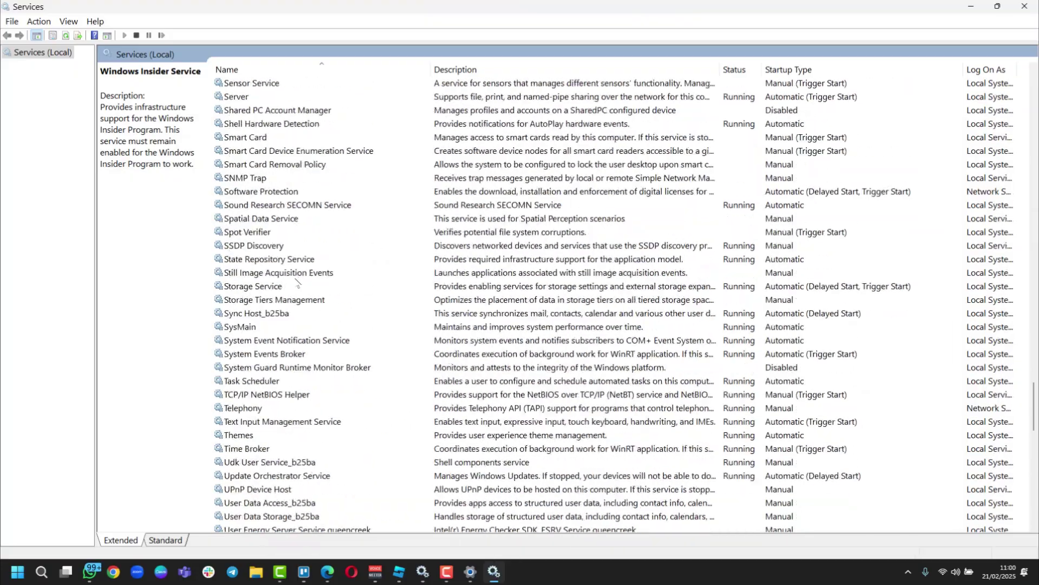
{"action": "scroll", "coordinate": [297, 280], "scroll_direction": "up", "scroll_amount": 20}
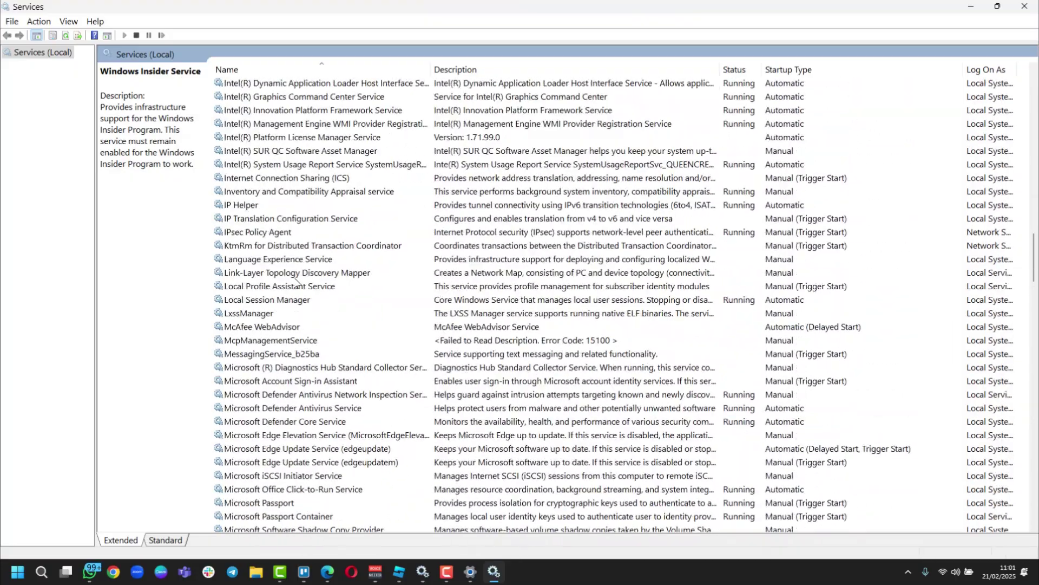
{"action": "scroll", "coordinate": [297, 280], "scroll_direction": "up", "scroll_amount": 20}
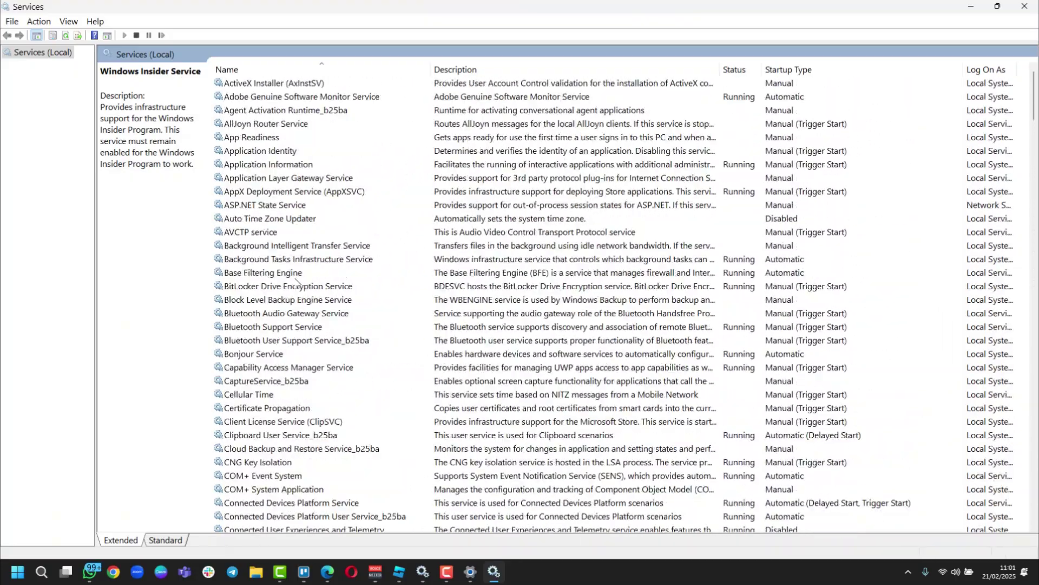
{"action": "scroll", "coordinate": [296, 281], "scroll_direction": "up", "scroll_amount": 2}
Bring up Task Manager, and close both it and the Services window to return to the desktop
{"action": "left_click", "coordinate": [494, 571]}
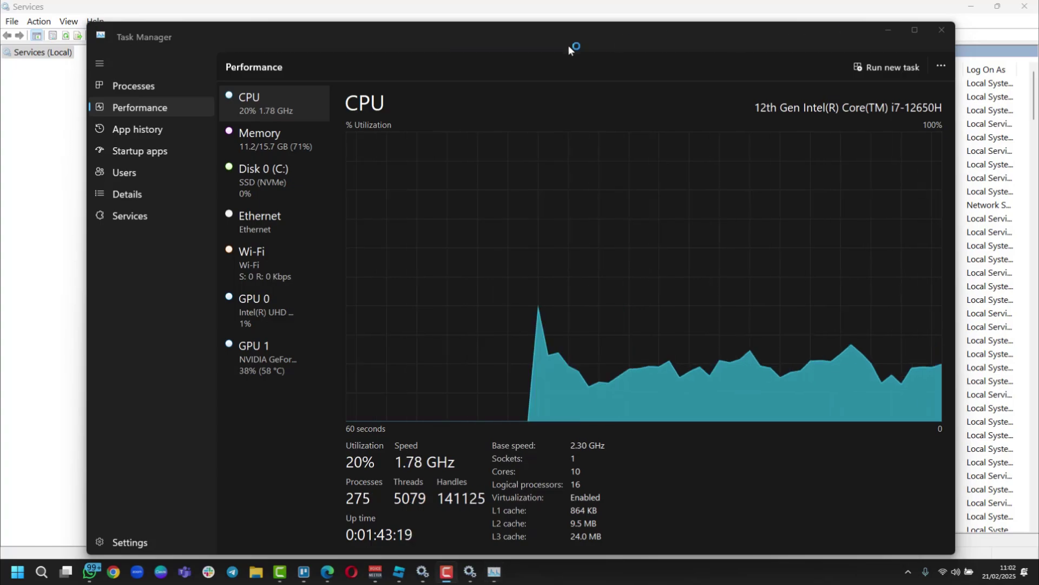
{"action": "left_click", "coordinate": [941, 75]}
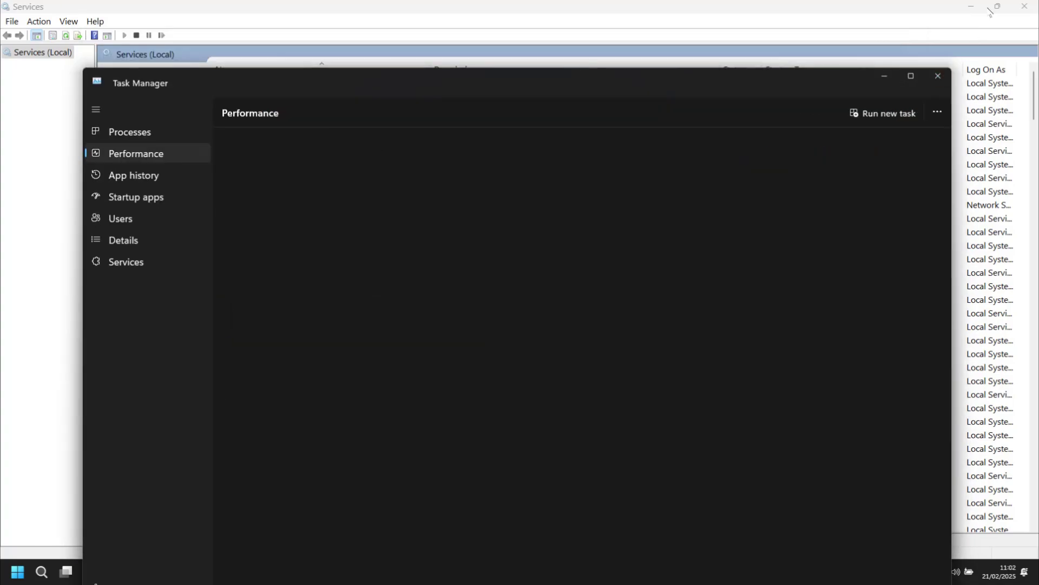
{"action": "left_click", "coordinate": [1025, 7]}
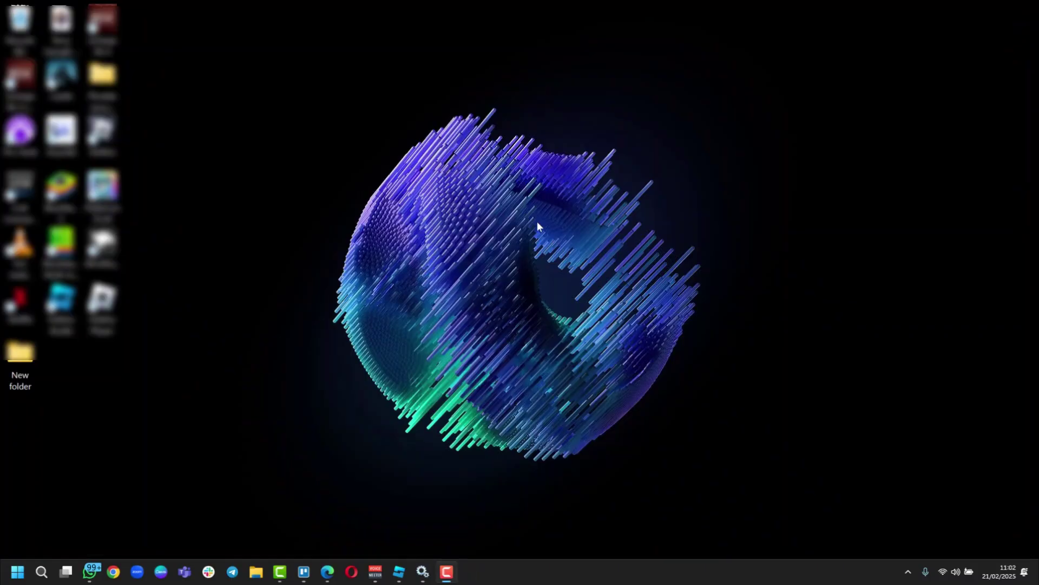
Open the Performance Options dialog by running systempropertiesperformance.exe
{"action": "key", "text": "super+r"}
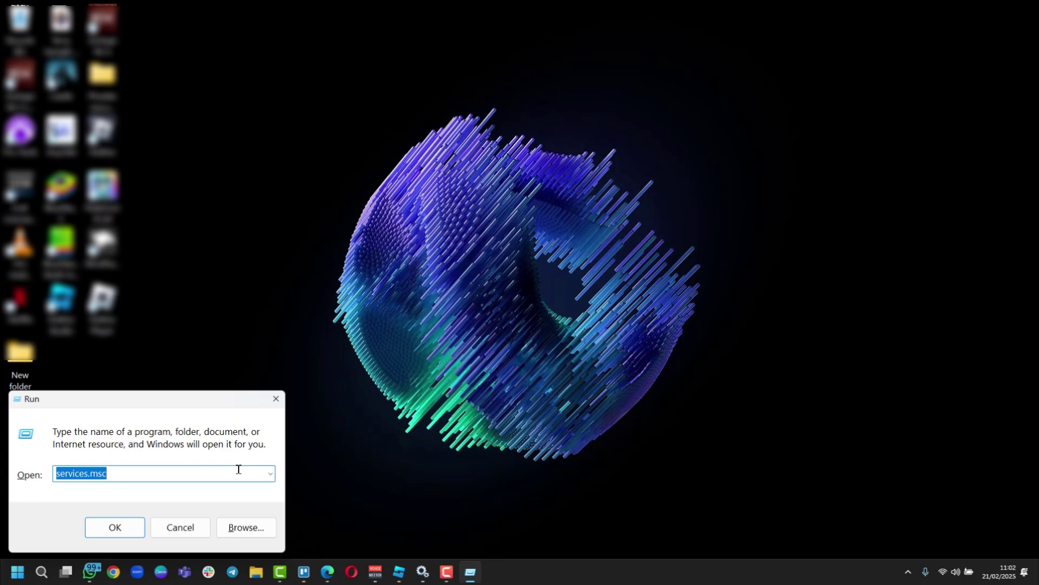
{"action": "type", "text": "systempropertiesperformance.exe"}
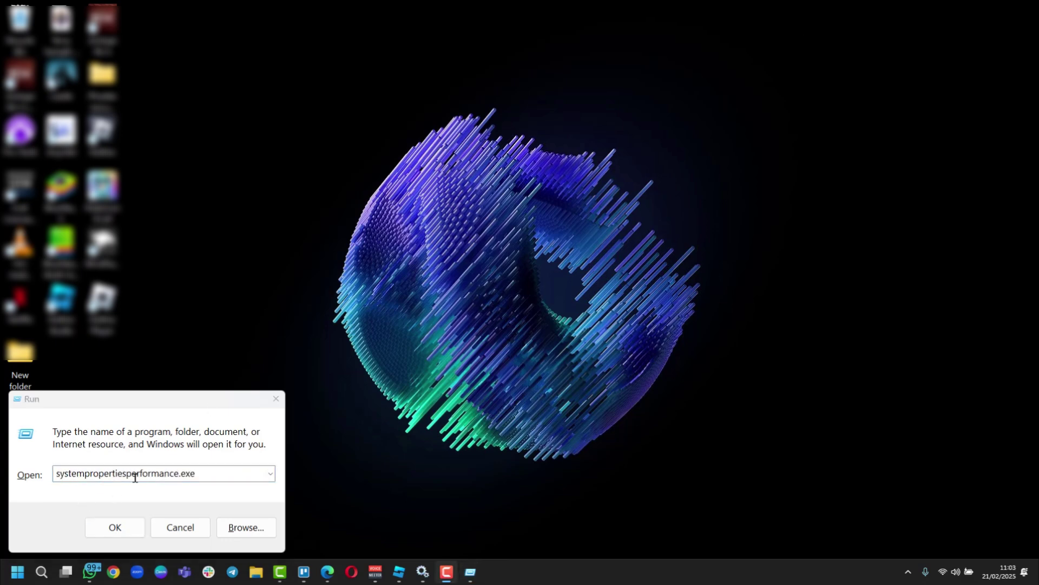
{"action": "left_click", "coordinate": [115, 527]}
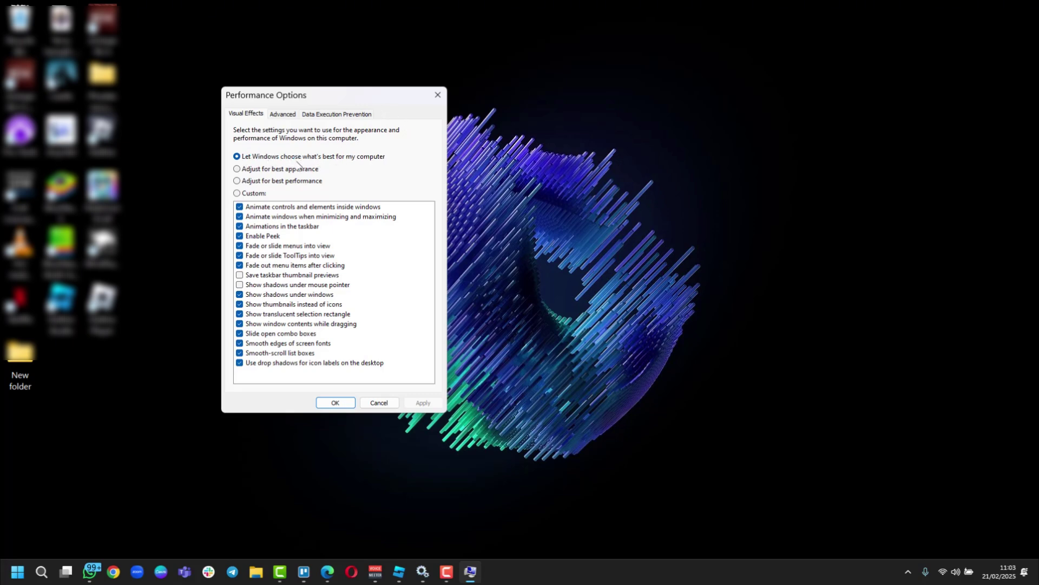
Compare the best appearance and best performance presets for visual effects, leaving Adjust for best performance selected
{"action": "left_click", "coordinate": [250, 182]}
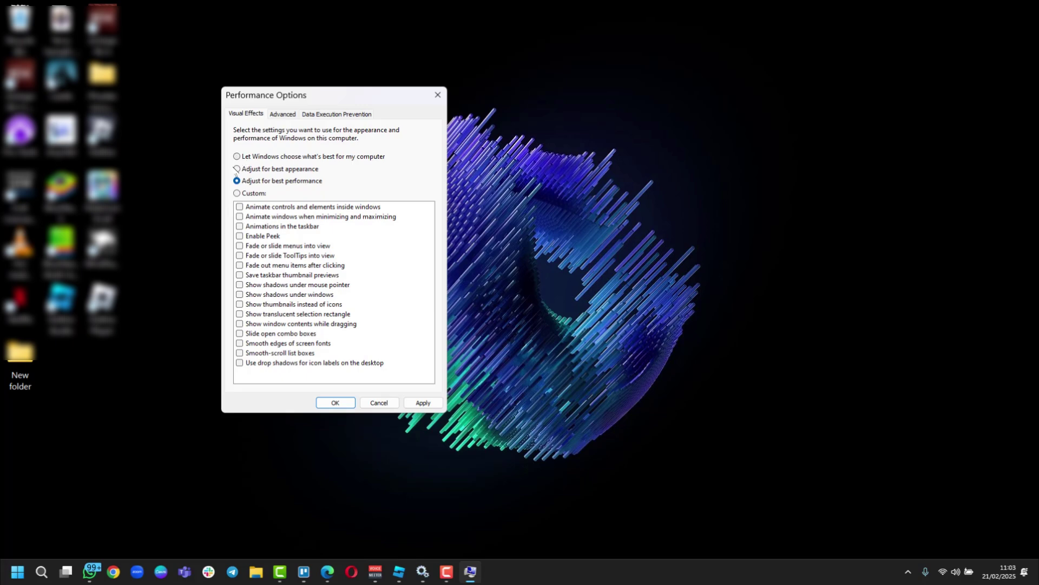
{"action": "left_click", "coordinate": [238, 169]}
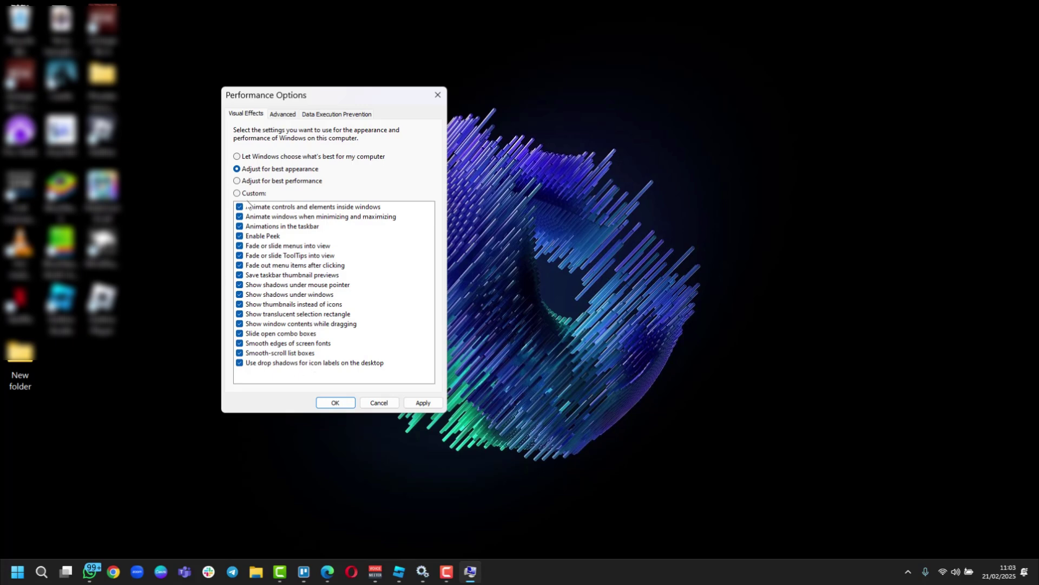
{"action": "left_click", "coordinate": [266, 183]}
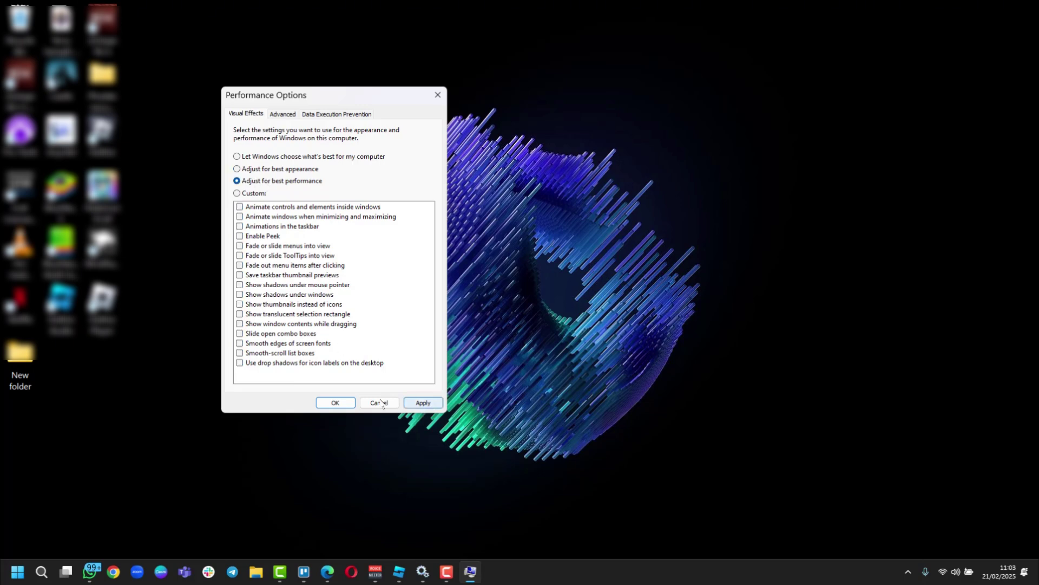
{"action": "left_click", "coordinate": [848, 30]}
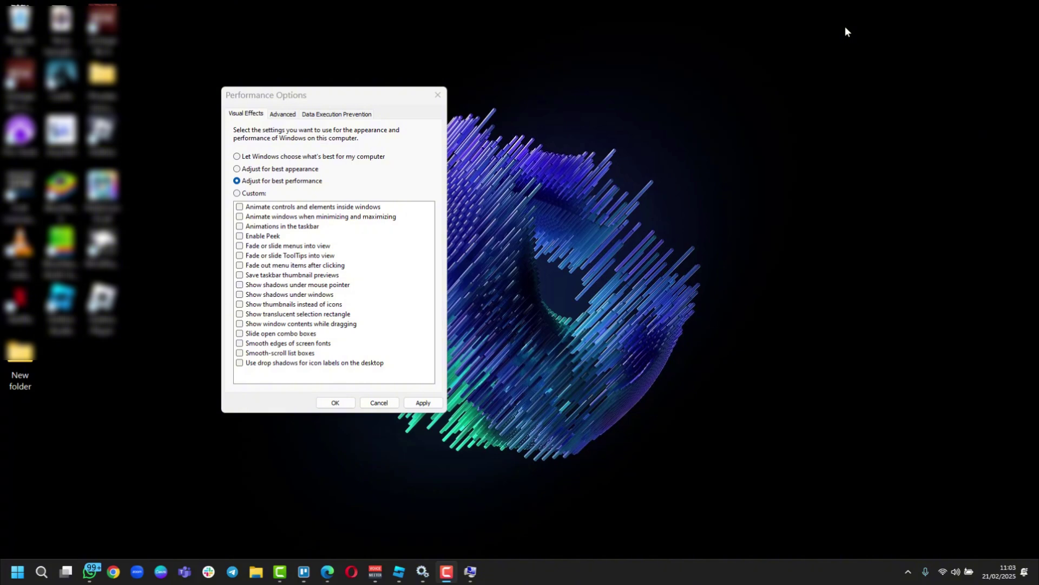